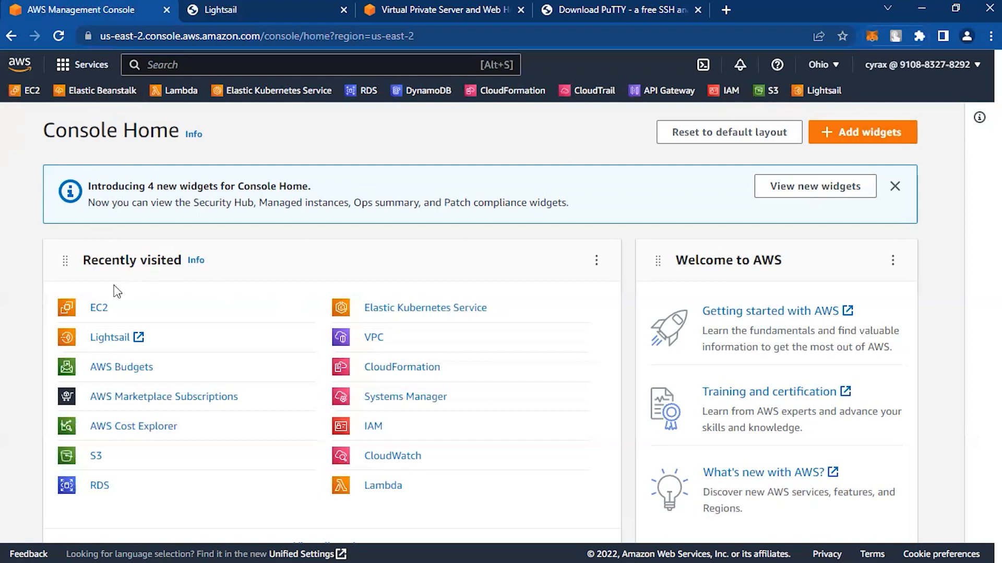
click(87, 66)
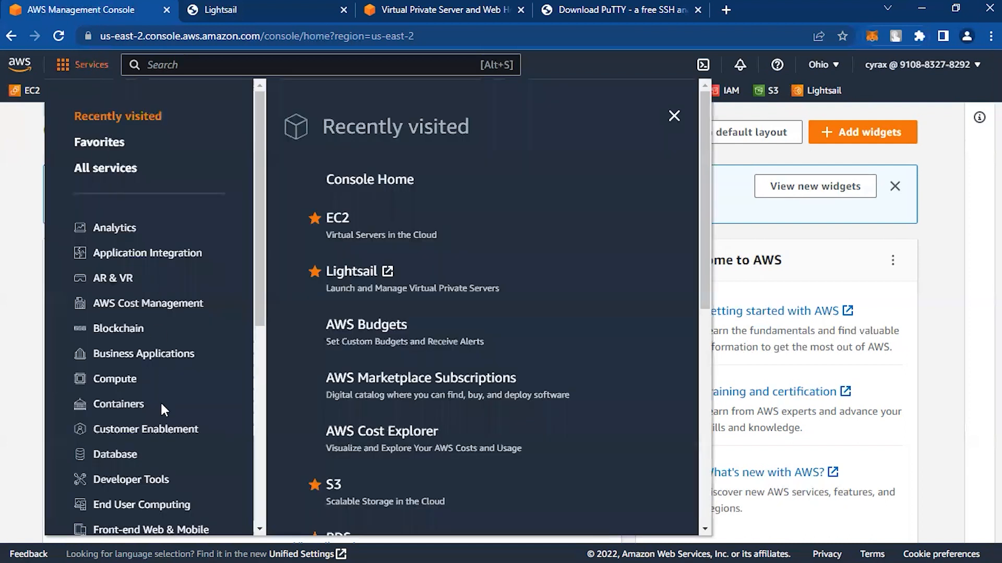
scroll(155, 418, down, 1)
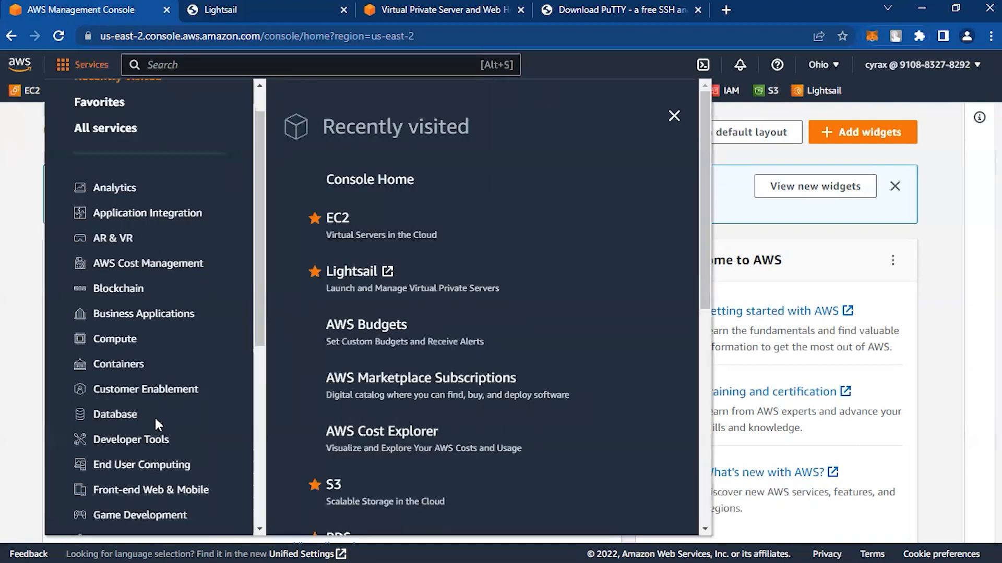
click(114, 344)
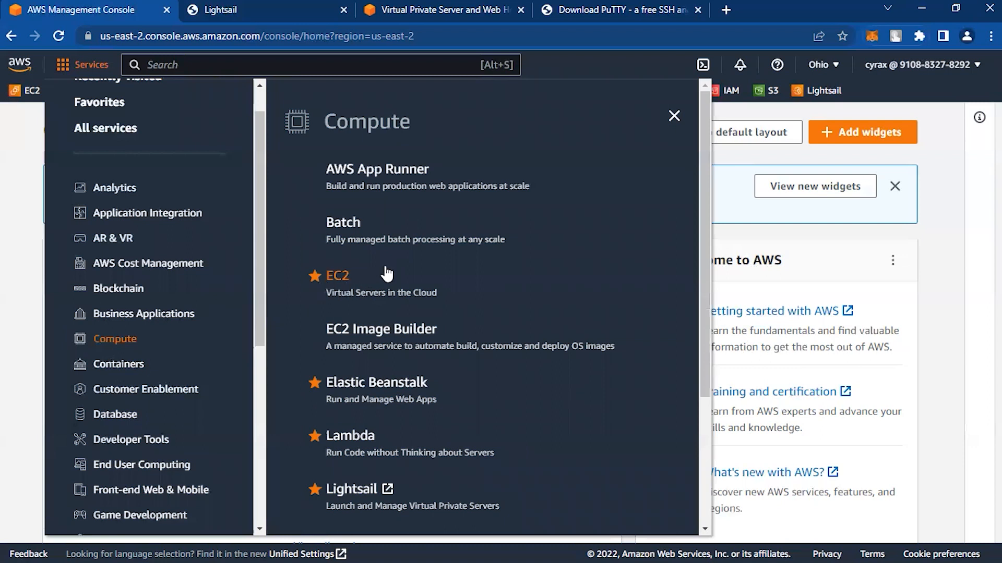
click(192, 66)
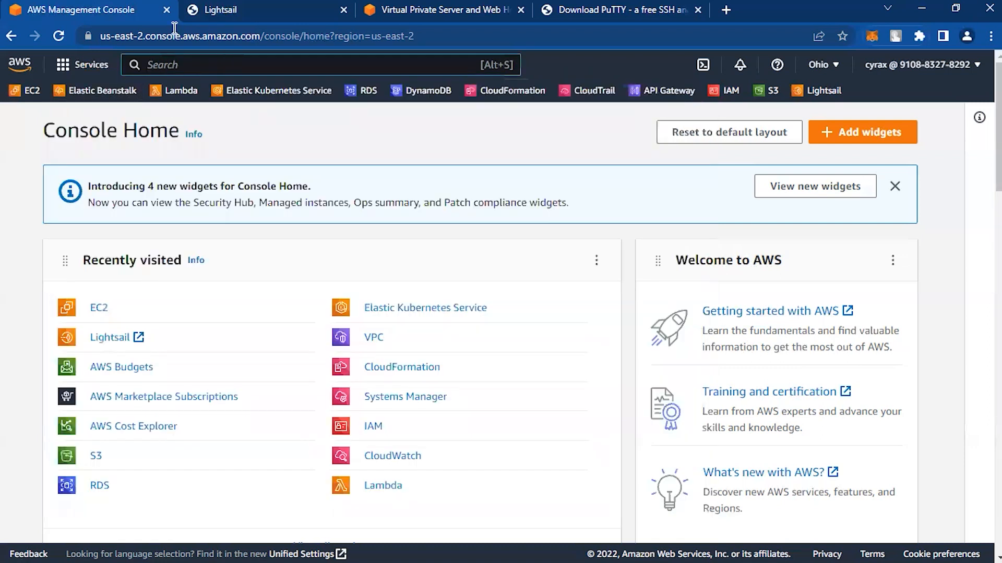
Open the EC2 instances list and start launching a new instance
click(99, 309)
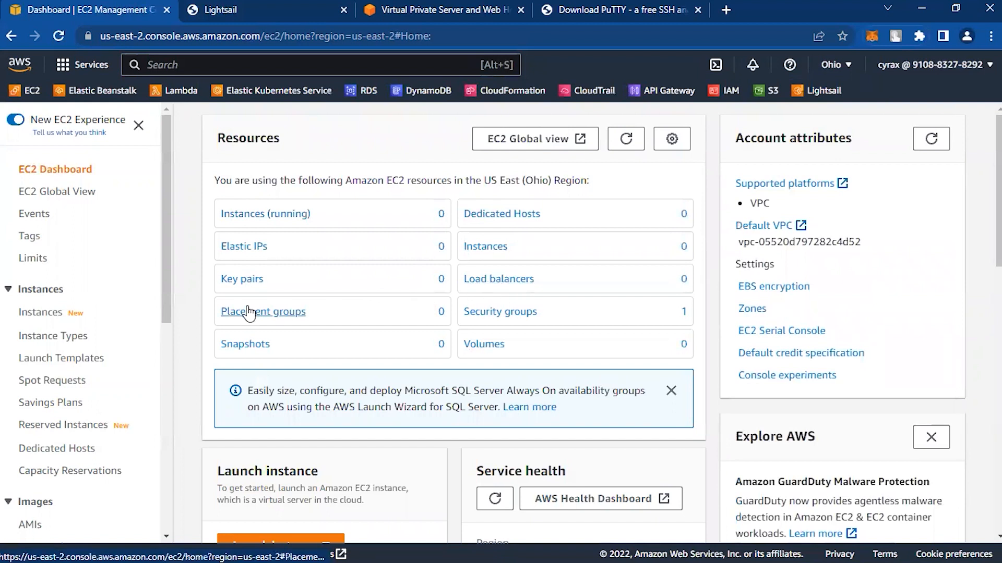
click(46, 315)
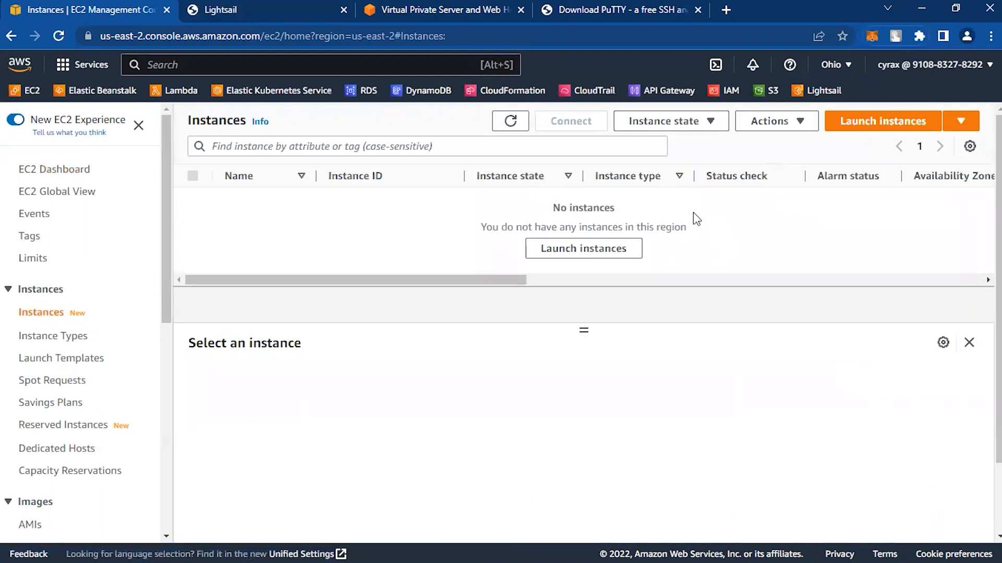
click(585, 247)
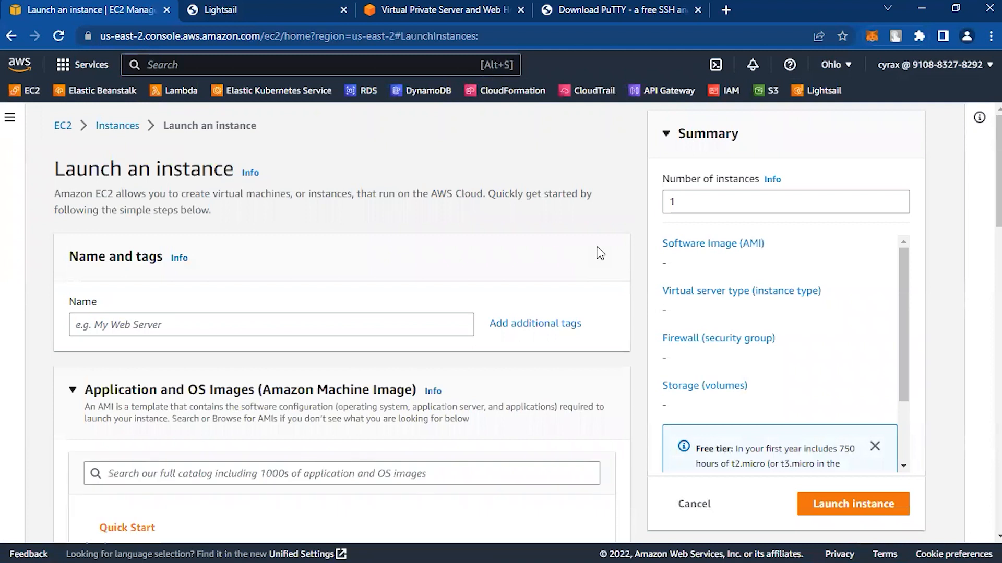
Name the new instance skywalker-server
scroll(600, 253, down, 1)
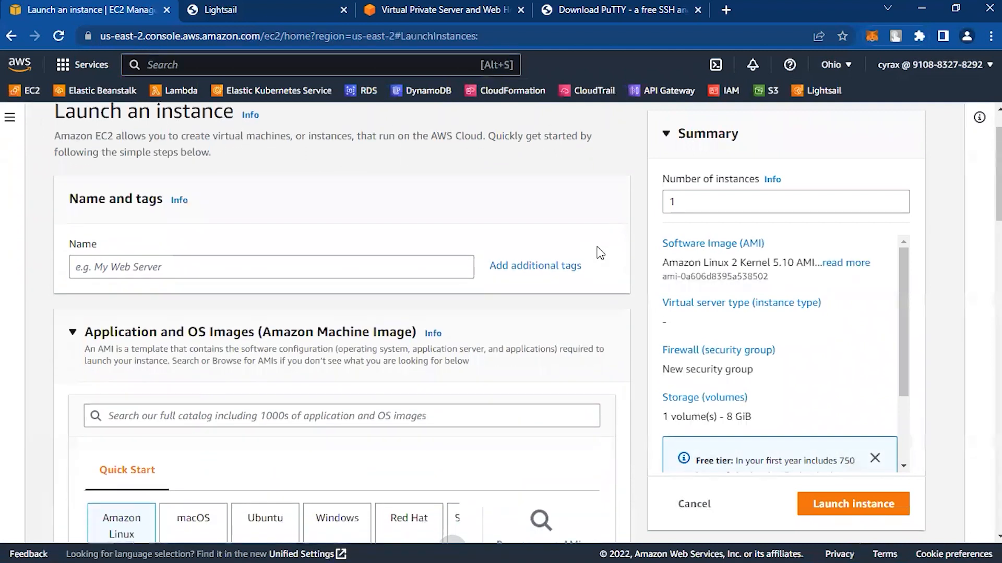
scroll(600, 253, up, 1)
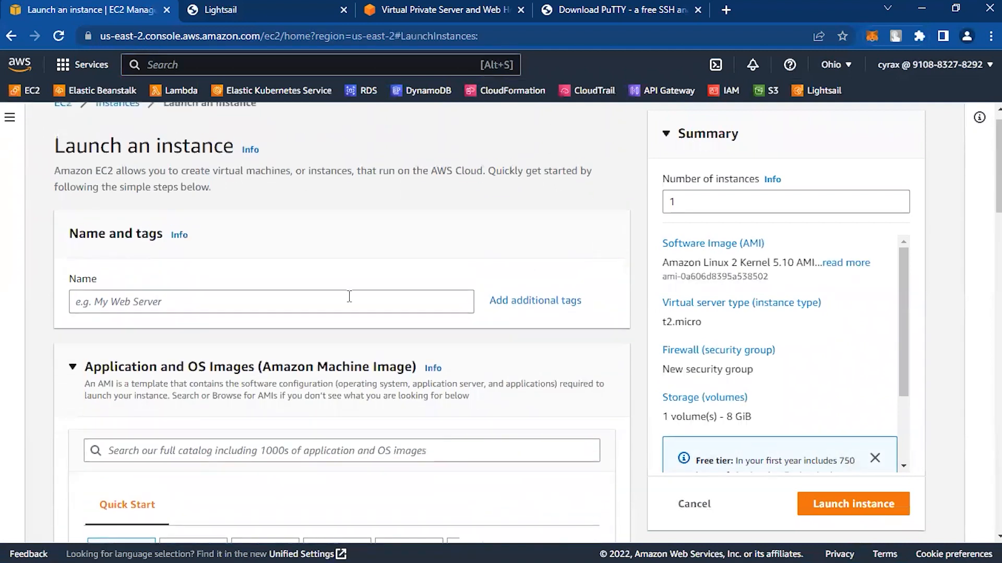
click(253, 299)
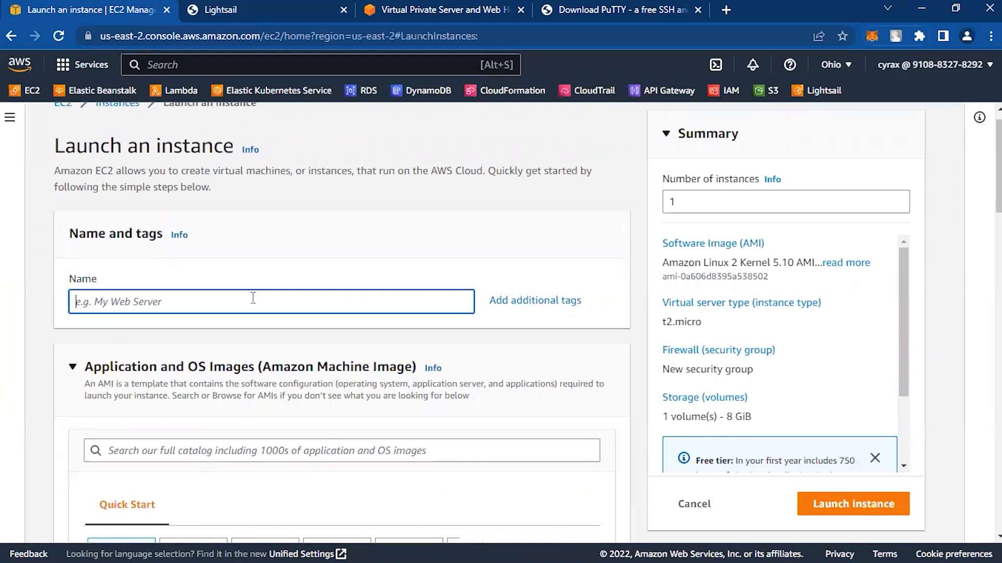
text(skywalker-server)
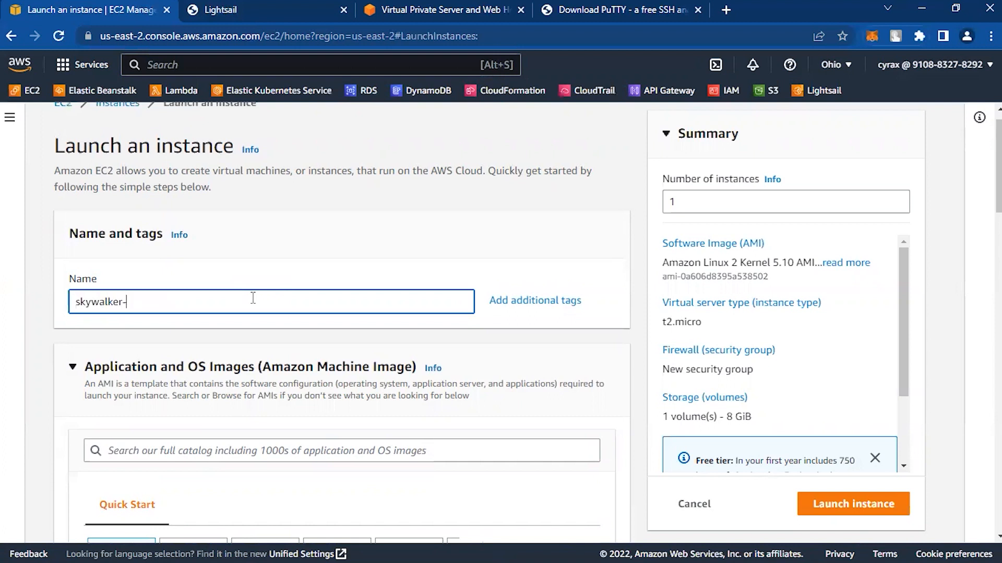
Examine the available Quick Start operating system images and the details of the selected Amazon Linux image
scroll(253, 298, down, 1)
scroll(253, 298, down, 2)
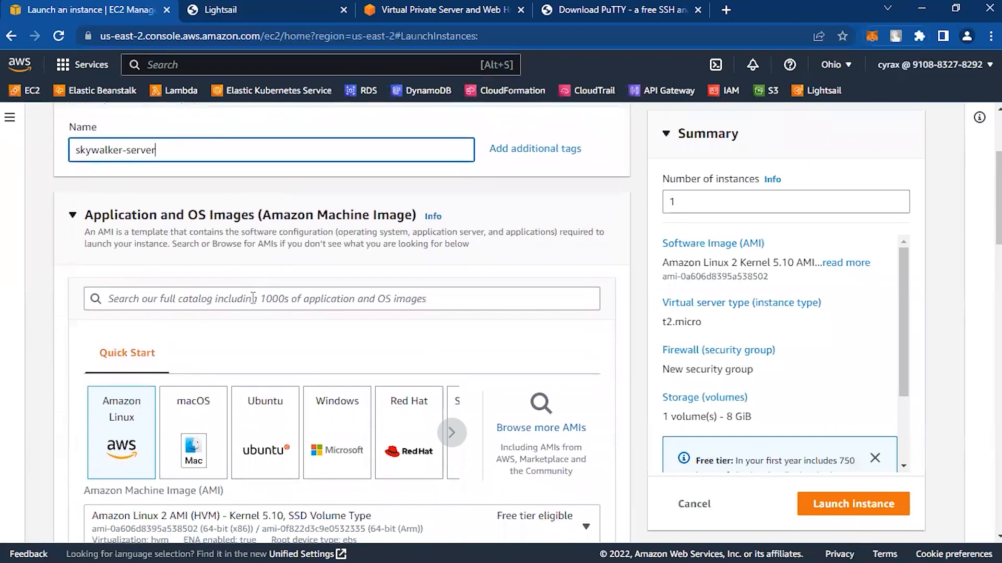
scroll(136, 295, down, 1)
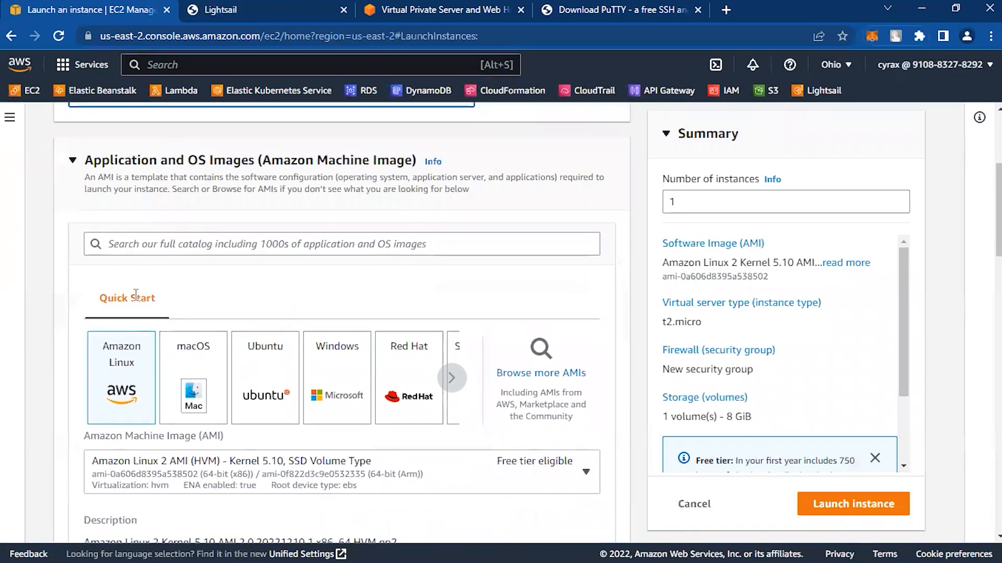
scroll(136, 295, down, 1)
scroll(136, 294, down, 1)
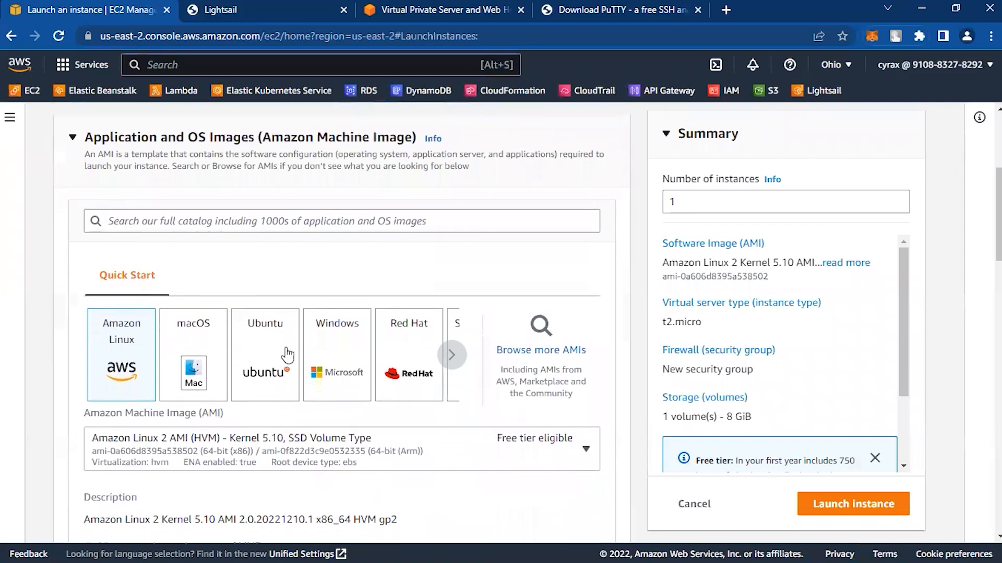
click(449, 356)
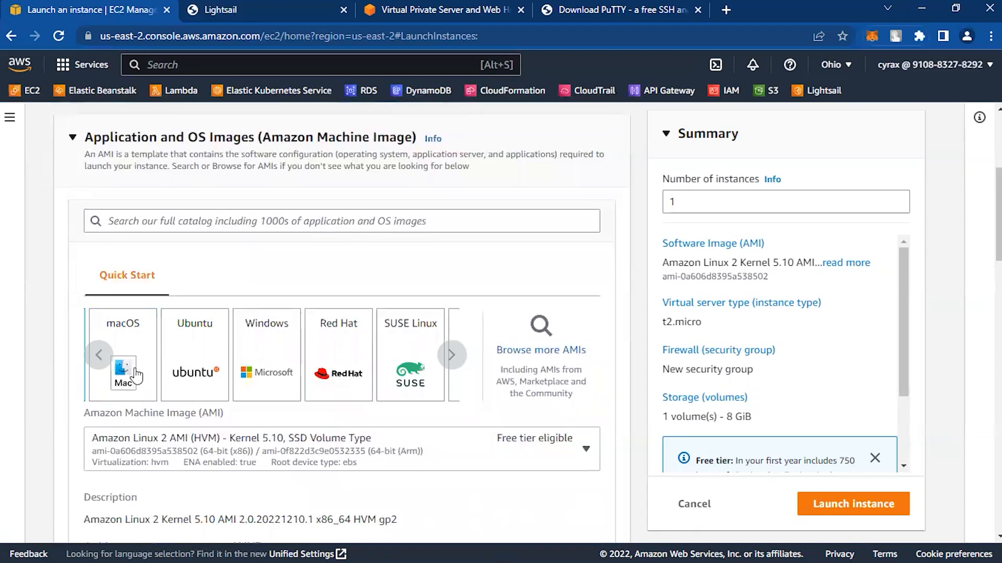
click(451, 355)
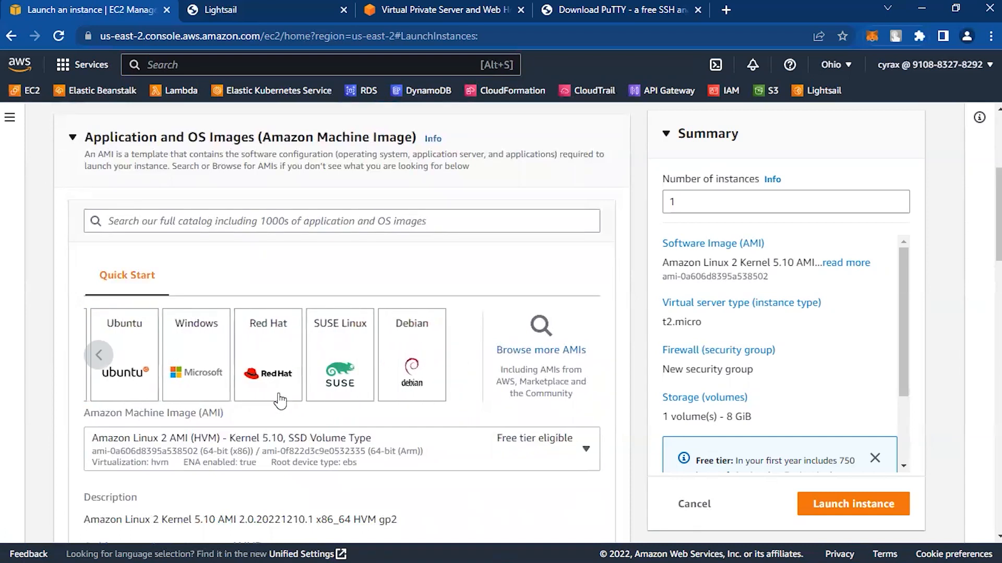
click(107, 359)
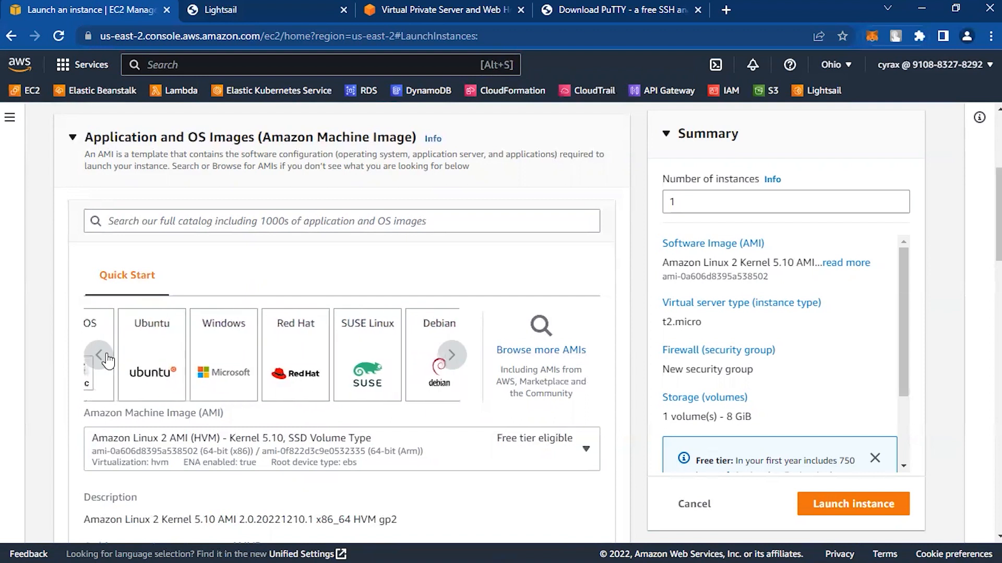
click(104, 356)
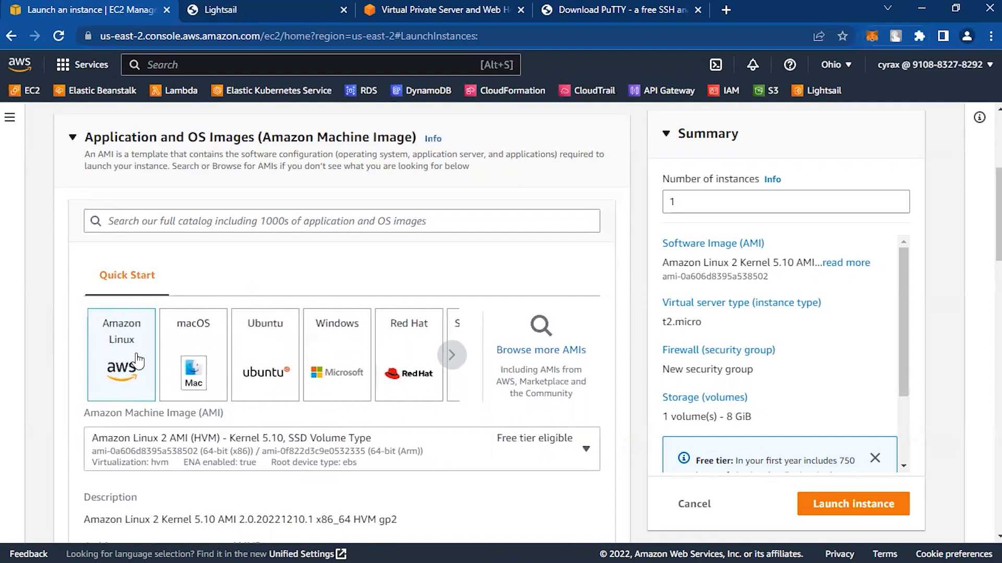
scroll(390, 415, down, 2)
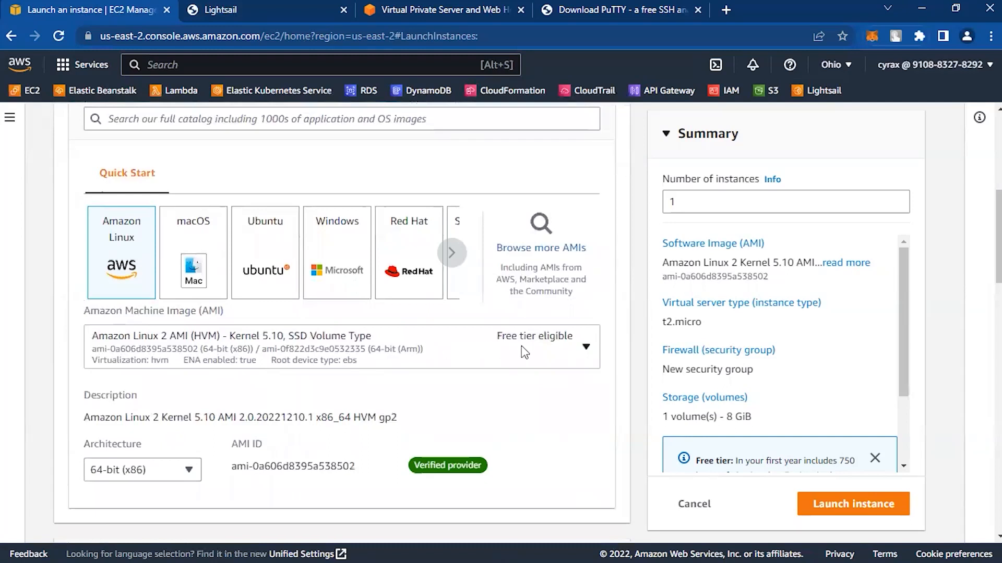
scroll(530, 352, down, 3)
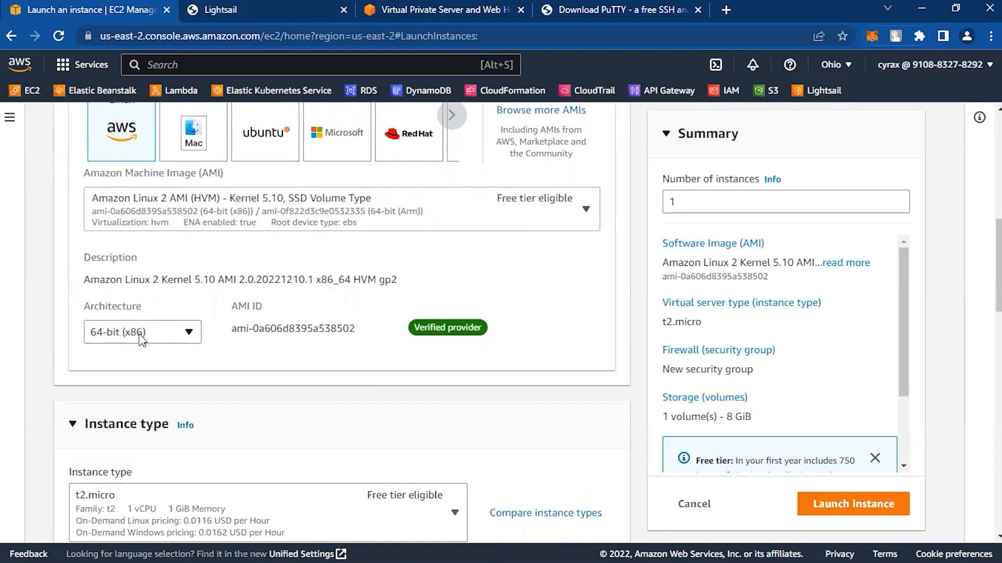
scroll(226, 389, down, 4)
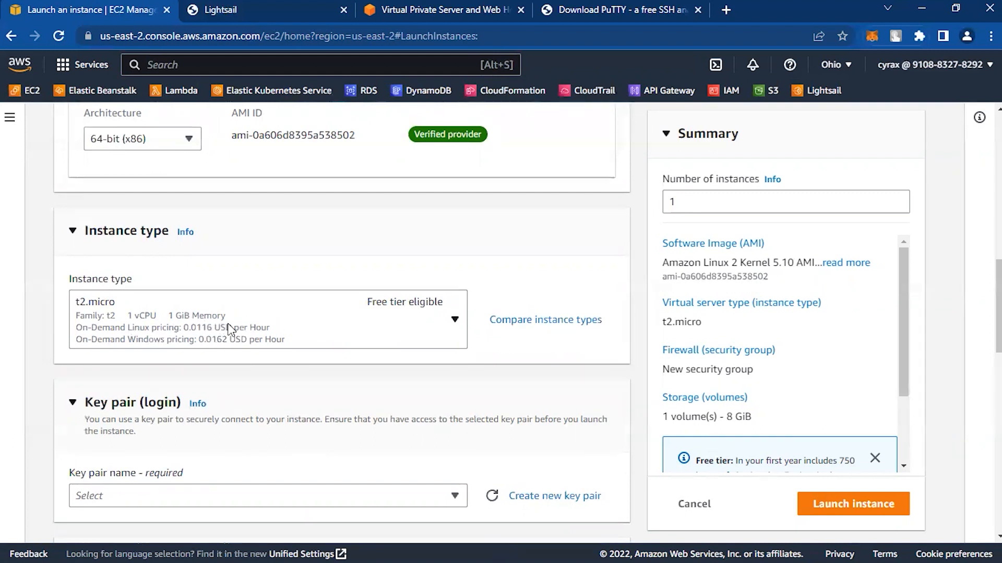
Look through the available instance types and choose t2.micro
click(287, 322)
scroll(287, 454, down, 3)
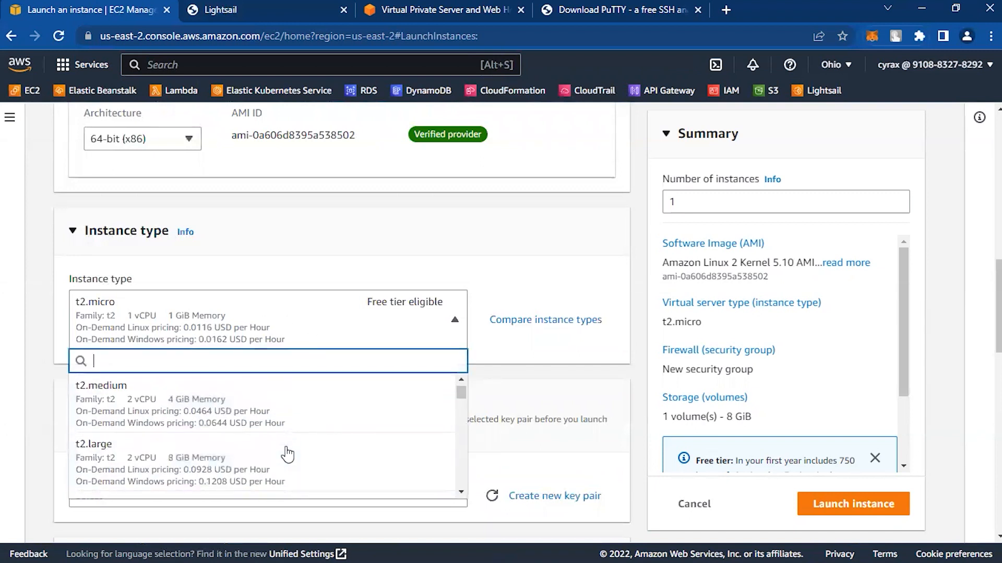
scroll(283, 454, up, 3)
click(307, 424)
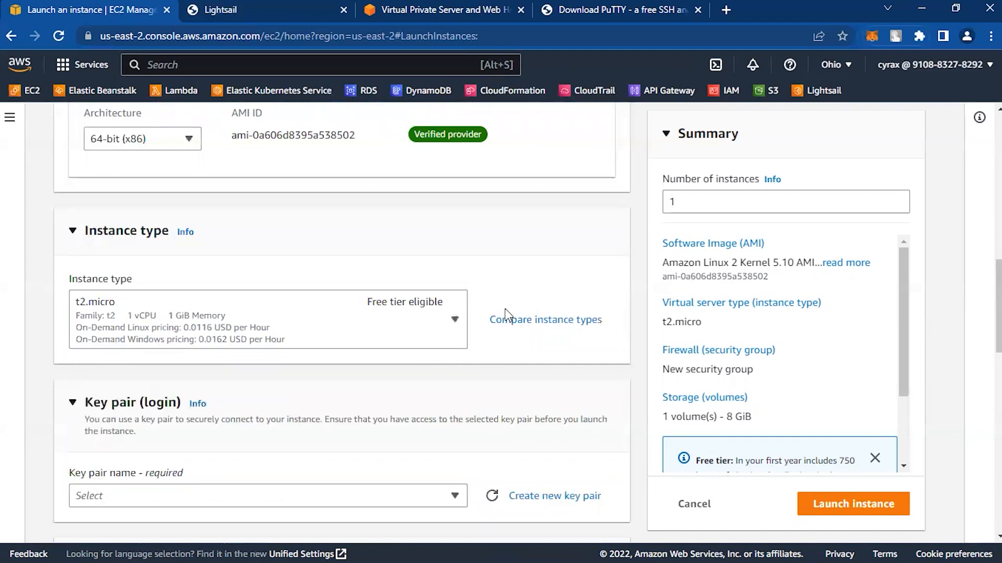
Create a new login key pair named ec2-key with the .ppk private key file format
scroll(504, 316, down, 3)
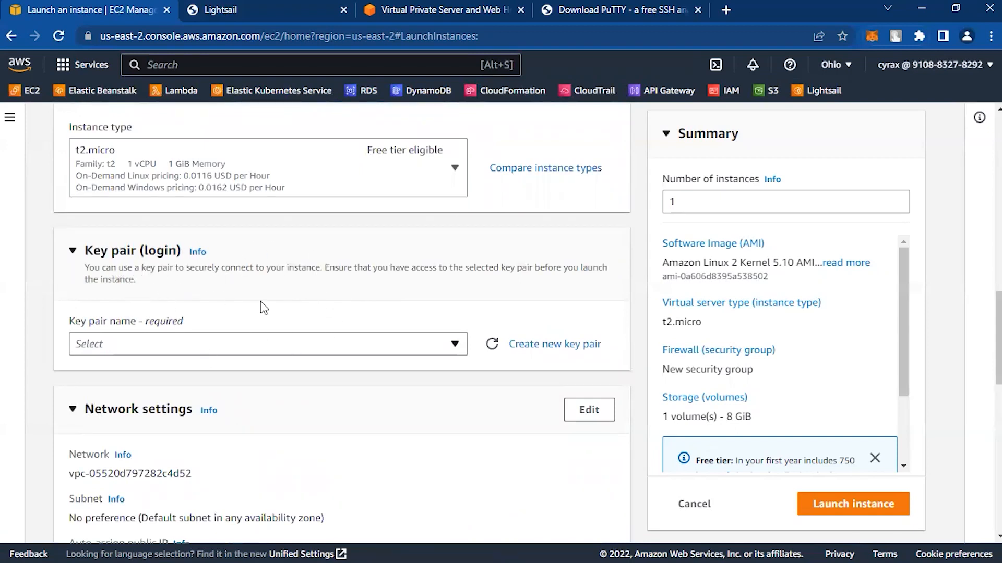
click(445, 348)
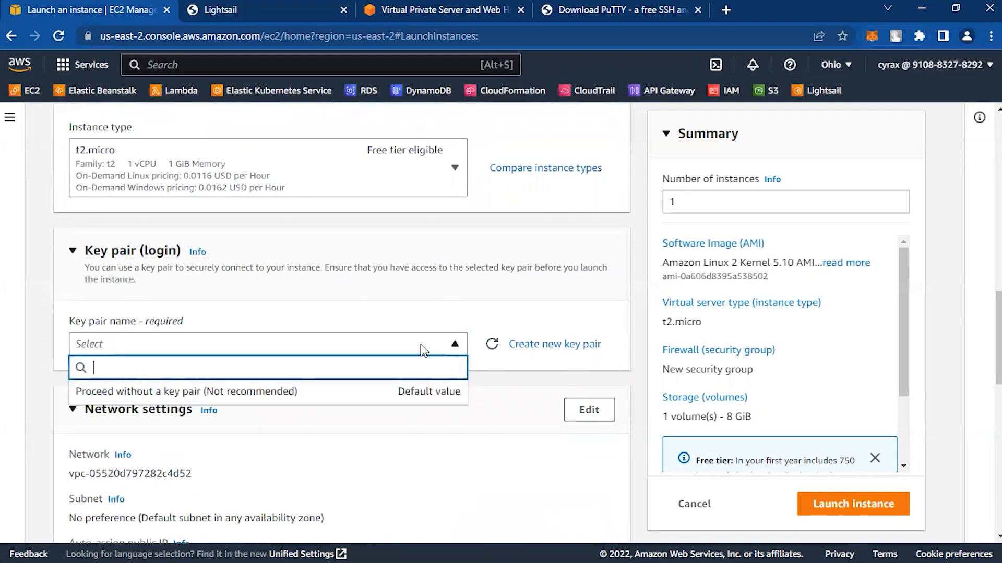
click(453, 287)
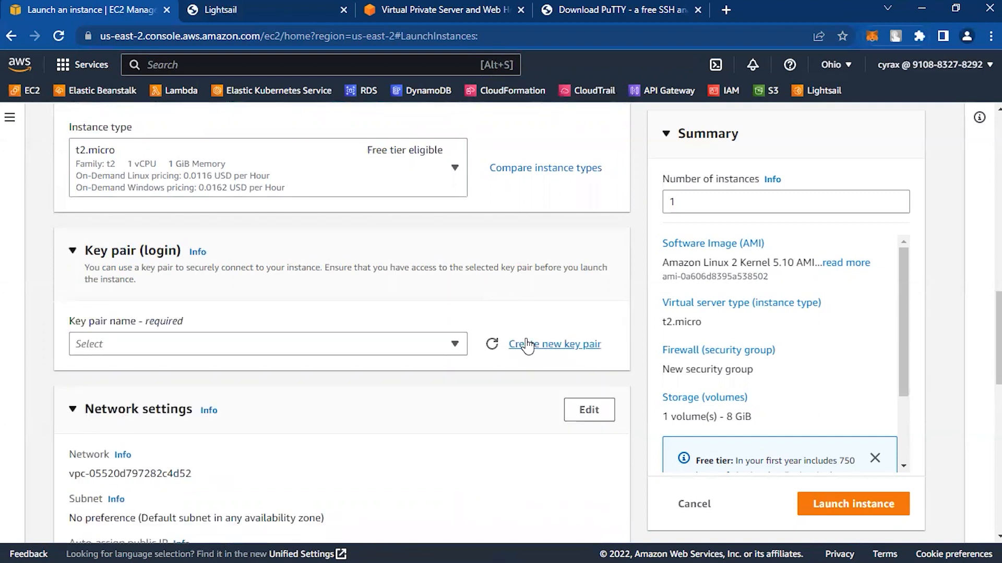
click(528, 343)
scroll(414, 300, down, 1)
scroll(414, 300, up, 1)
click(389, 306)
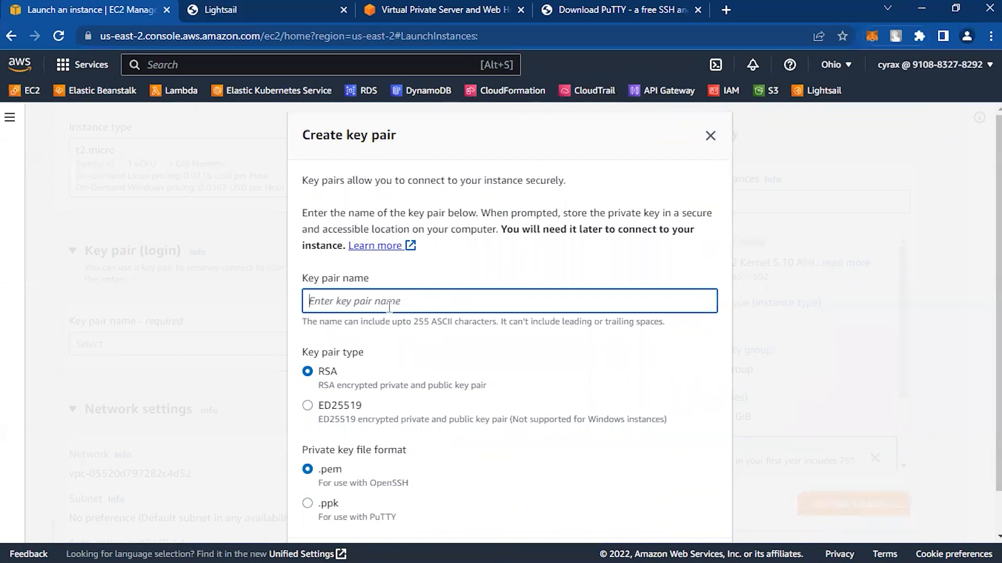
text(ec2-)
text(key)
scroll(387, 331, down, 2)
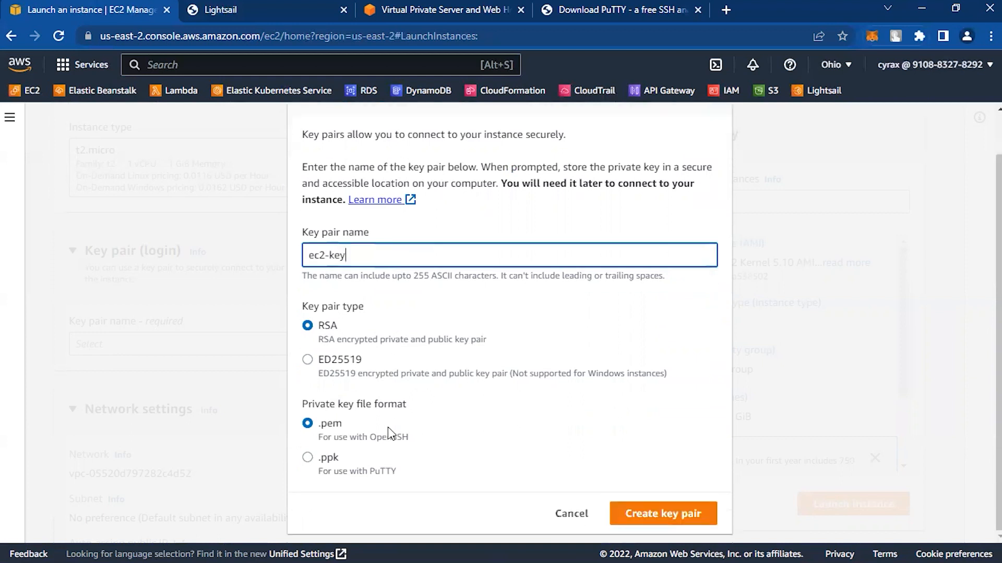
click(307, 458)
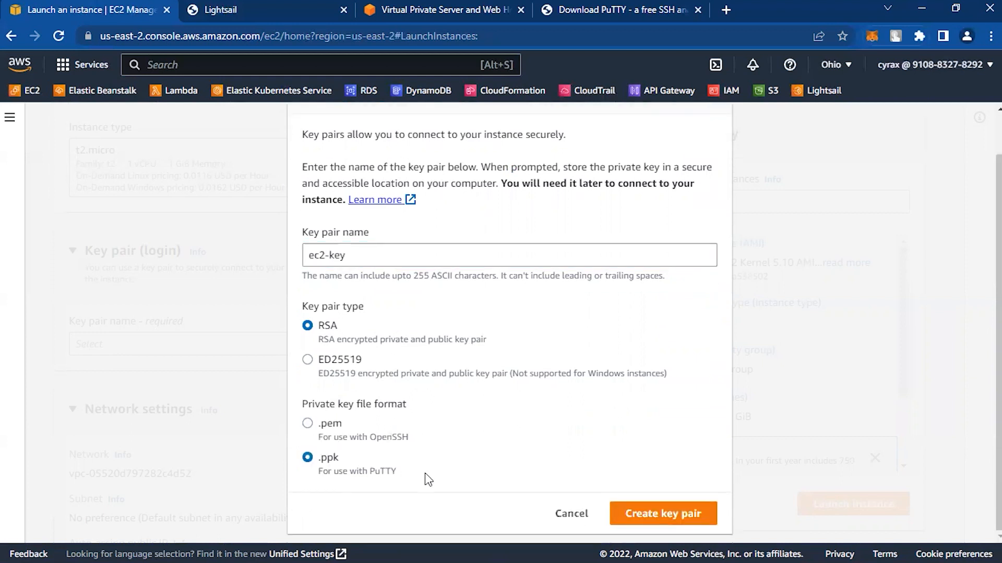
click(646, 514)
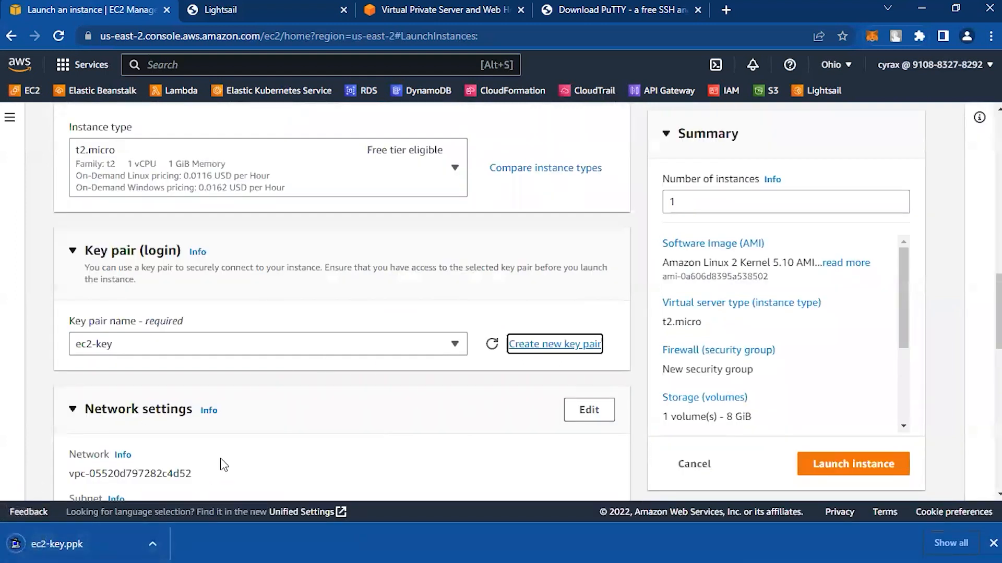
Assign the existing default security group to the instance in the network settings
scroll(286, 420, down, 3)
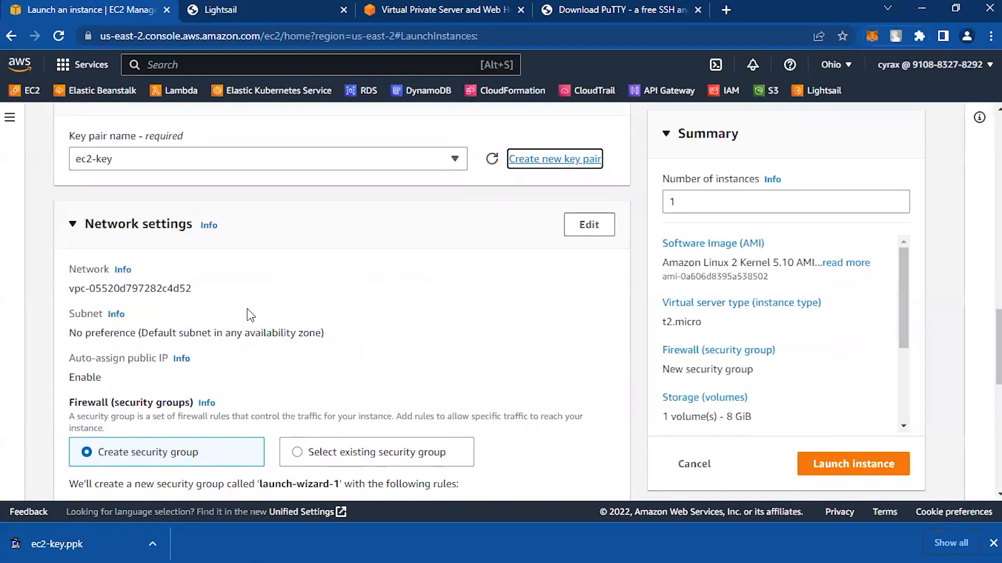
scroll(249, 315, down, 1)
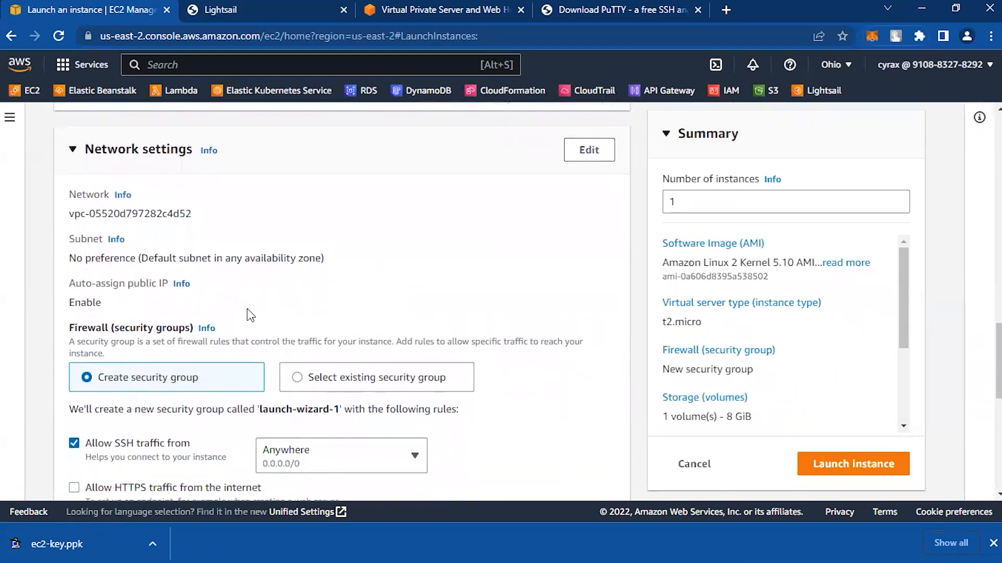
scroll(249, 315, down, 2)
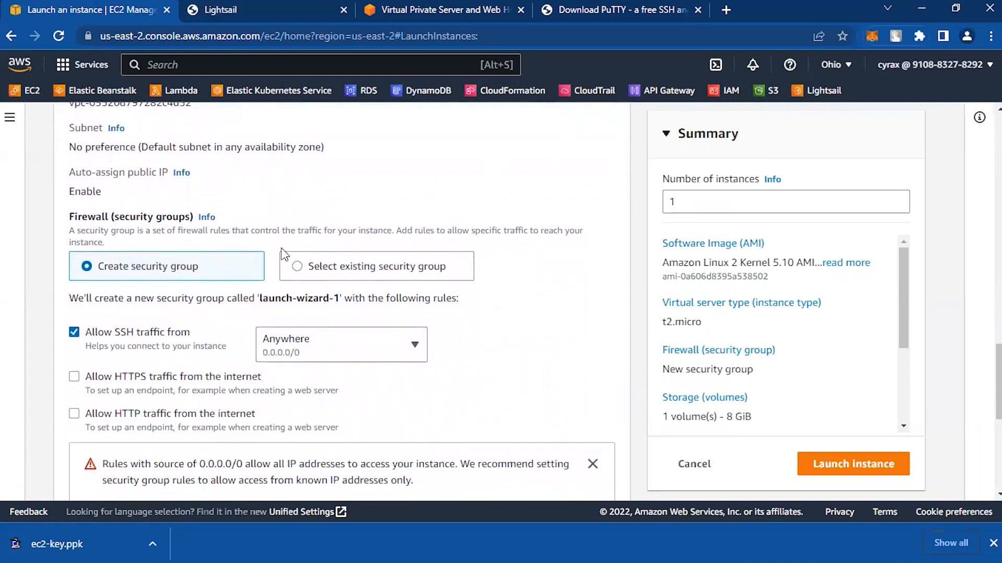
click(324, 274)
click(339, 332)
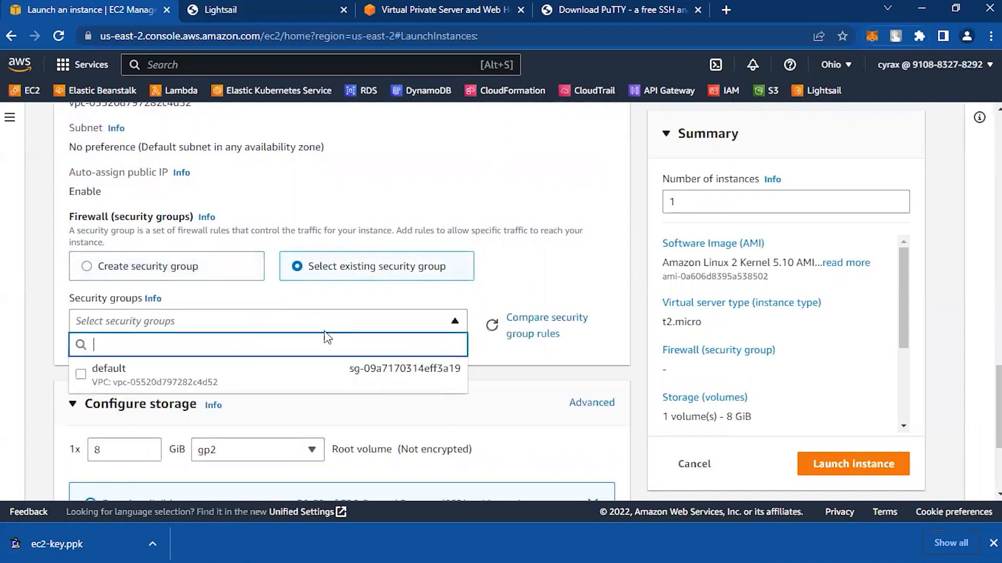
click(282, 377)
scroll(285, 384, down, 2)
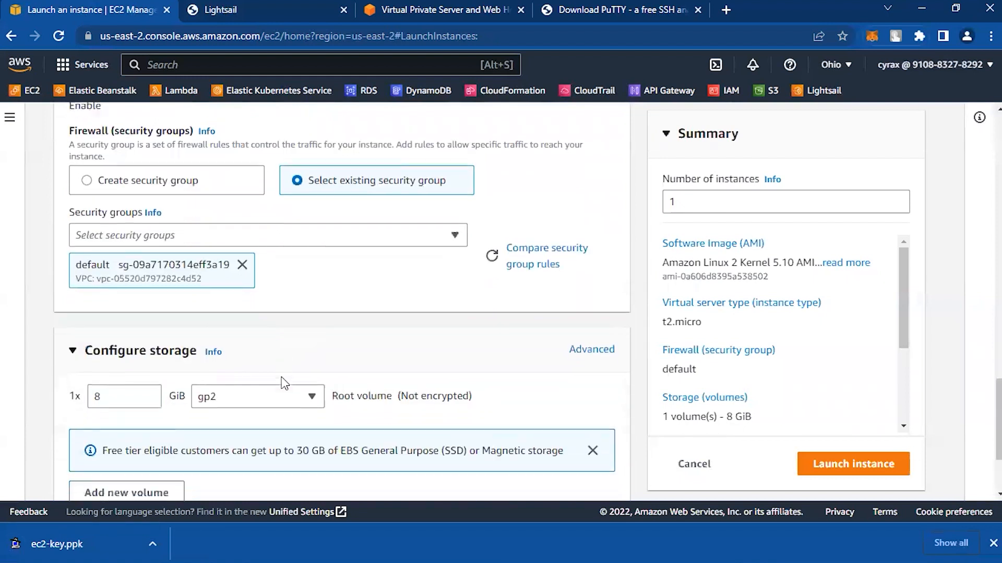
Review the security group, the storage configuration and the advanced details of the instance being launched
scroll(282, 382, up, 4)
scroll(282, 383, down, 2)
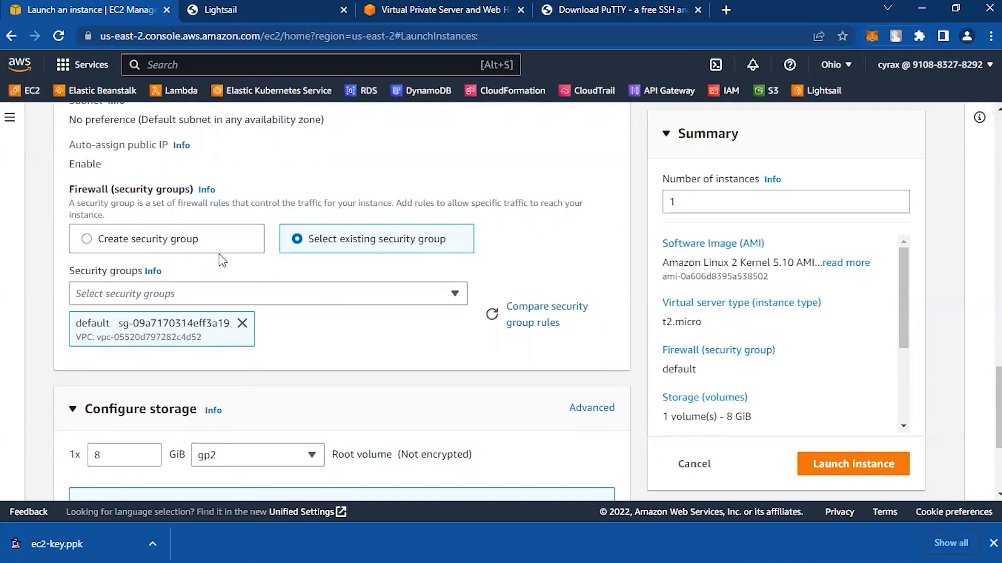
scroll(223, 259, down, 1)
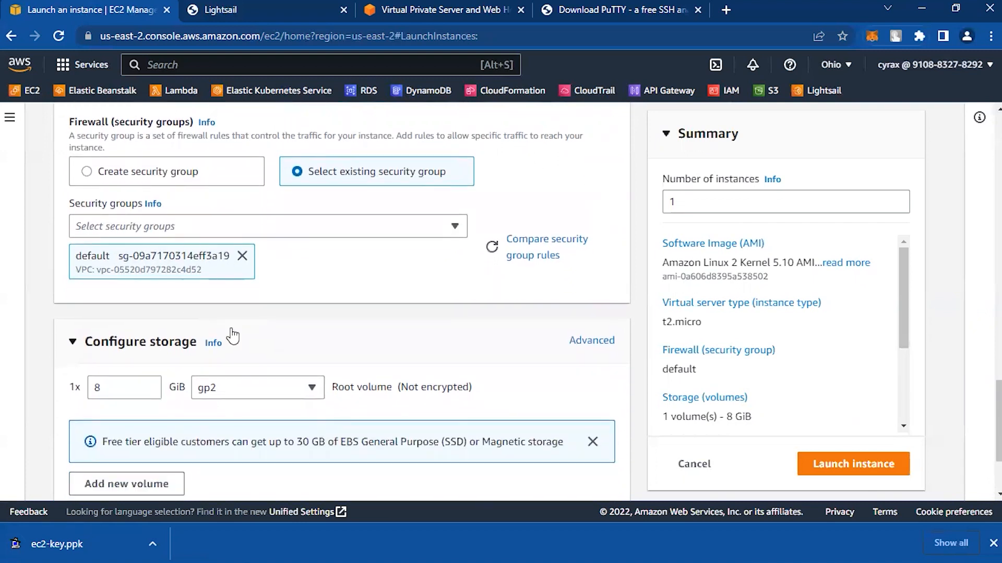
scroll(232, 337, down, 2)
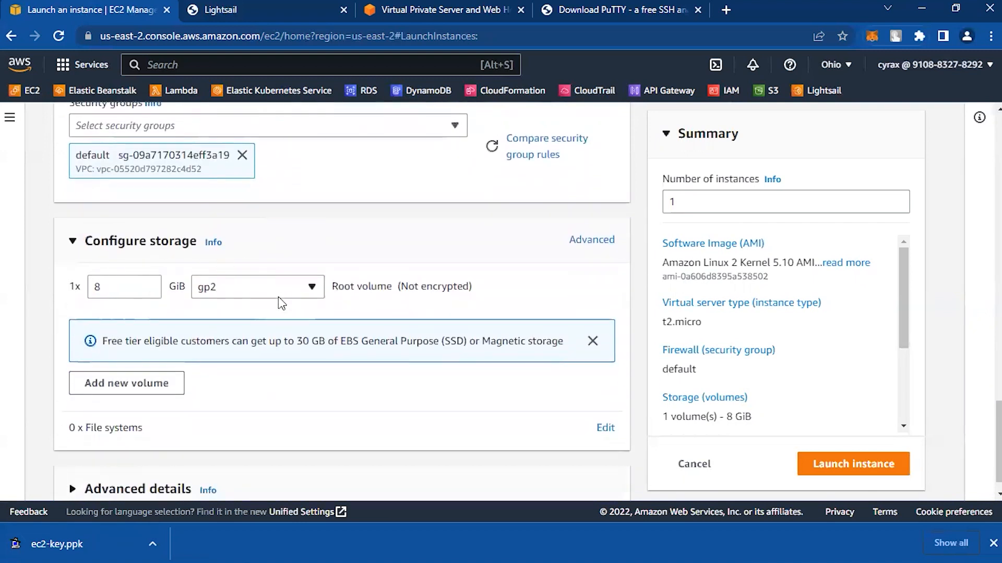
scroll(282, 327, down, 1)
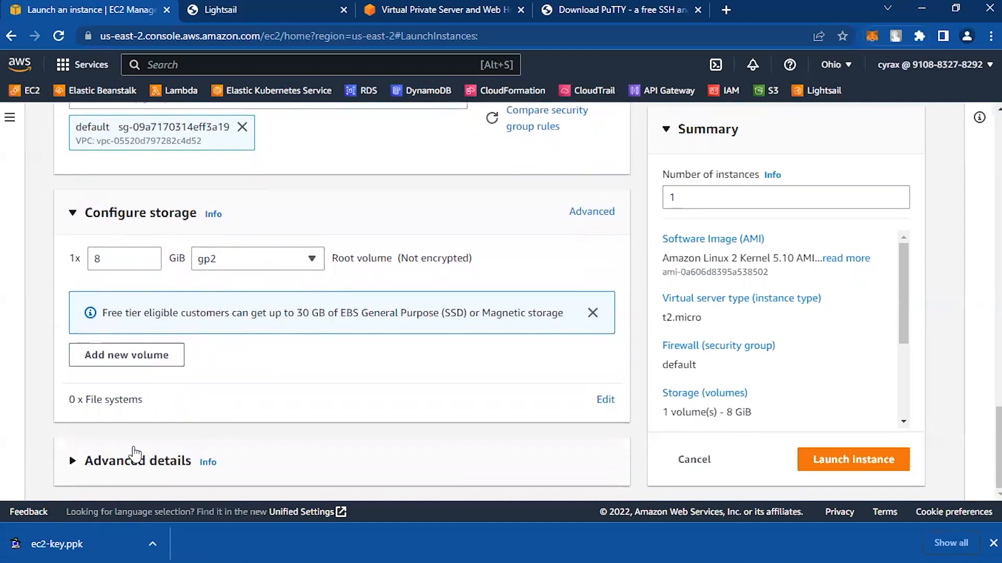
click(76, 476)
scroll(280, 358, down, 10)
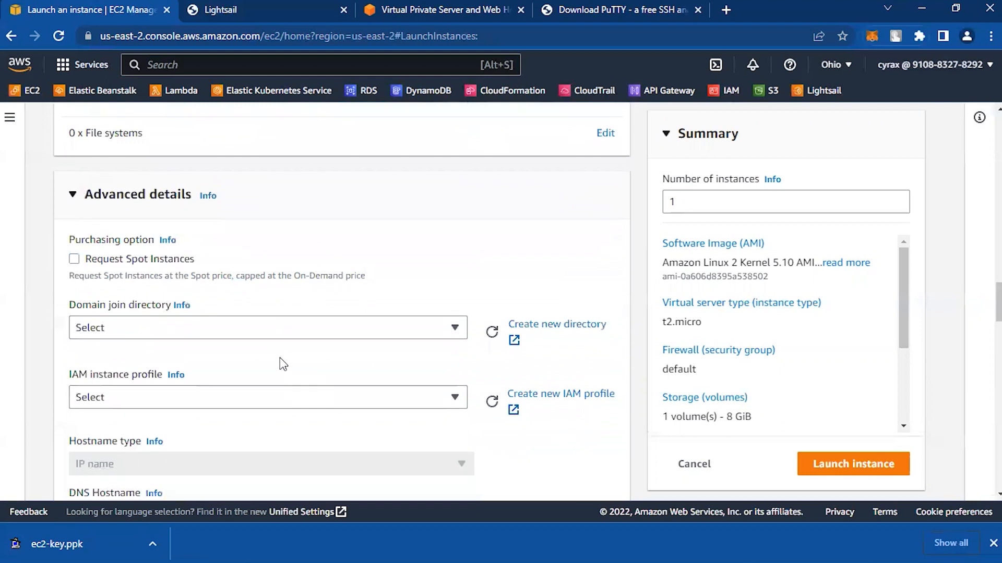
scroll(279, 358, down, 15)
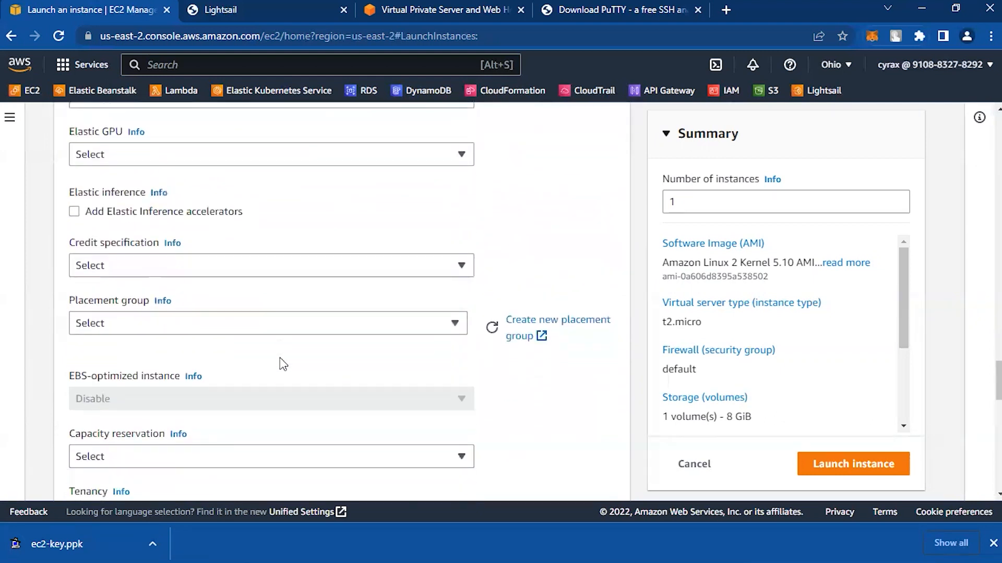
scroll(280, 358, down, 3)
scroll(280, 358, up, 15)
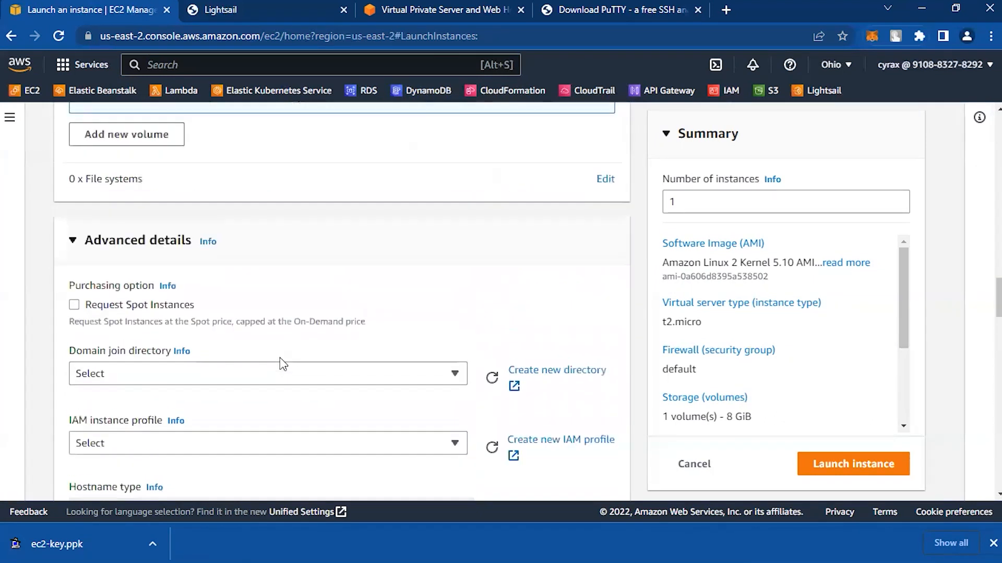
click(74, 250)
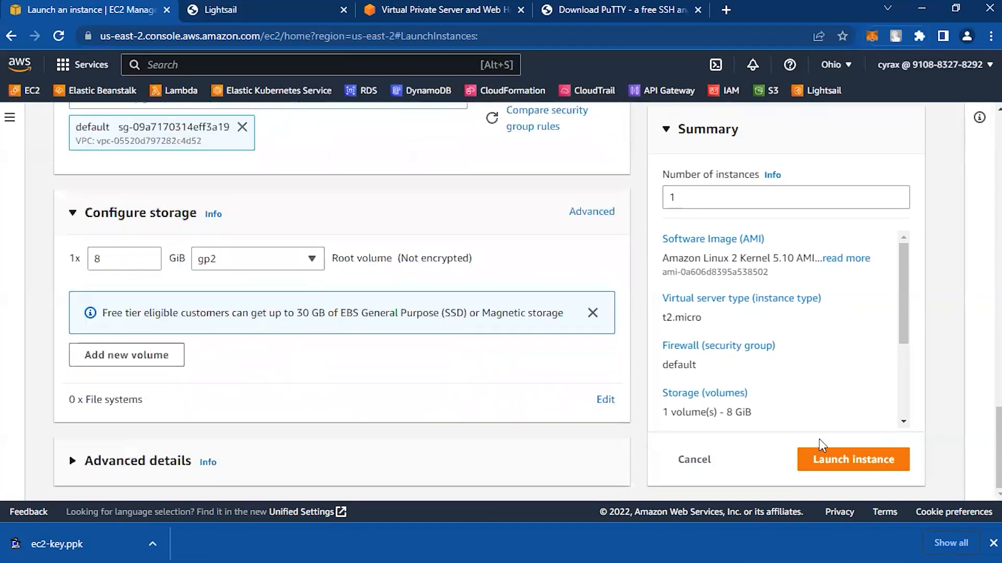
Review the launch summary for the number of instances, storage and free tier terms, and launch the instance
click(745, 192)
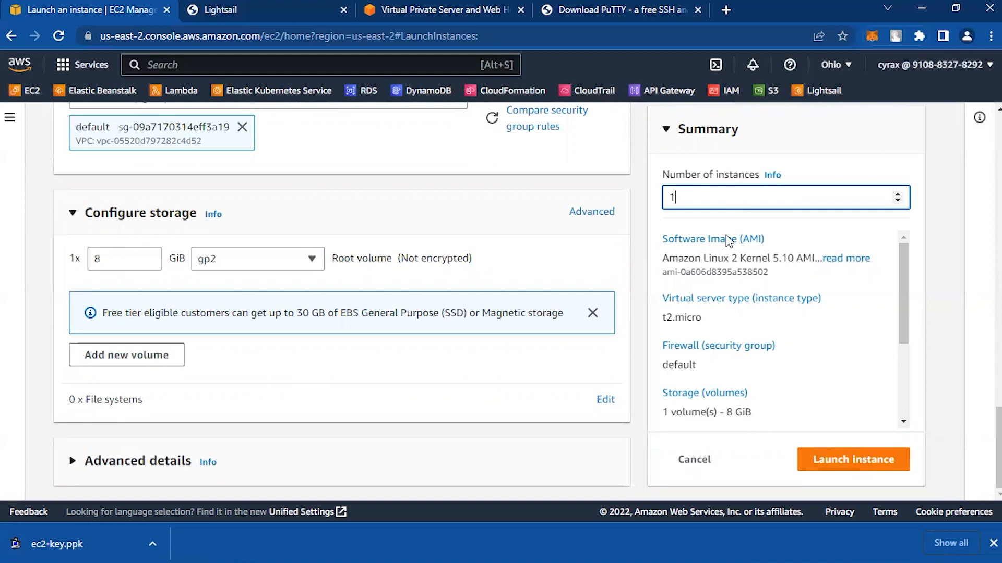
scroll(767, 345, down, 2)
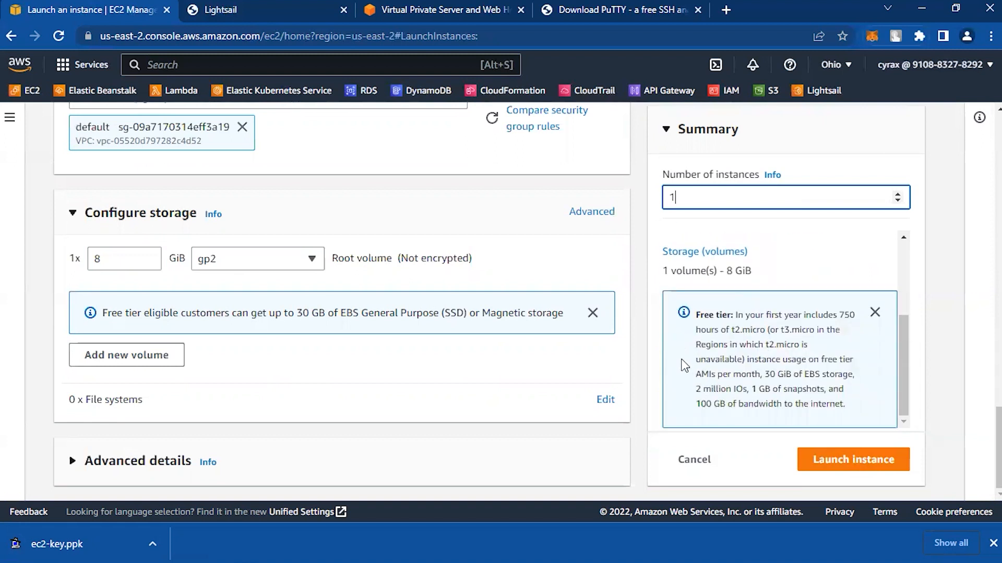
scroll(685, 366, up, 2)
scroll(684, 365, down, 2)
click(830, 465)
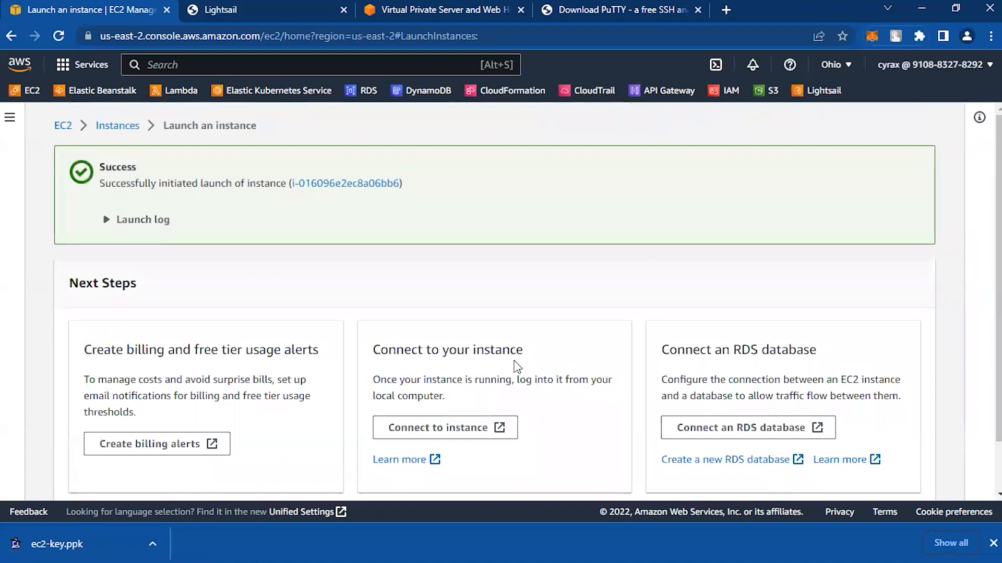
Examine the launch log and the suggested next steps for the launched instance
scroll(517, 367, down, 1)
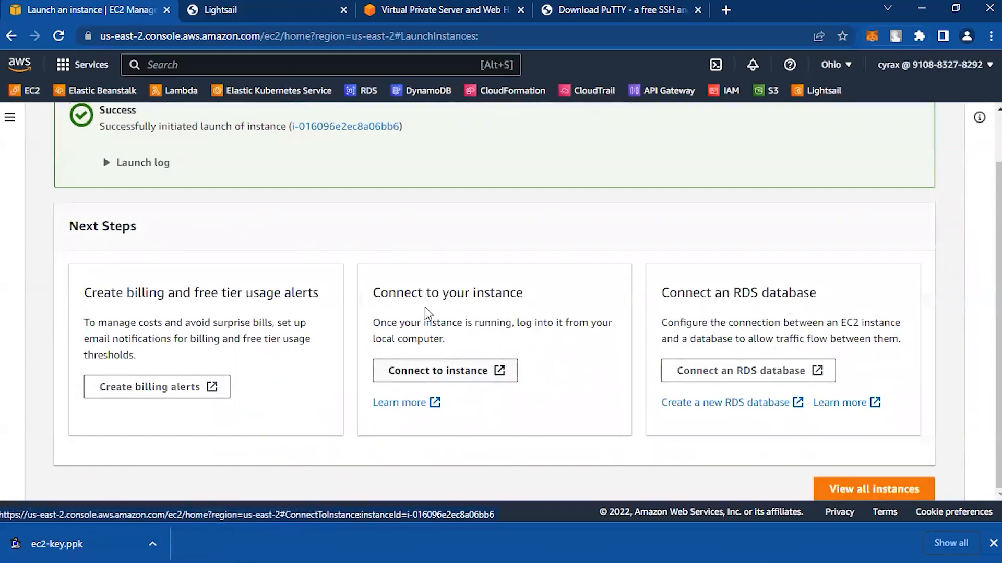
scroll(236, 251, up, 1)
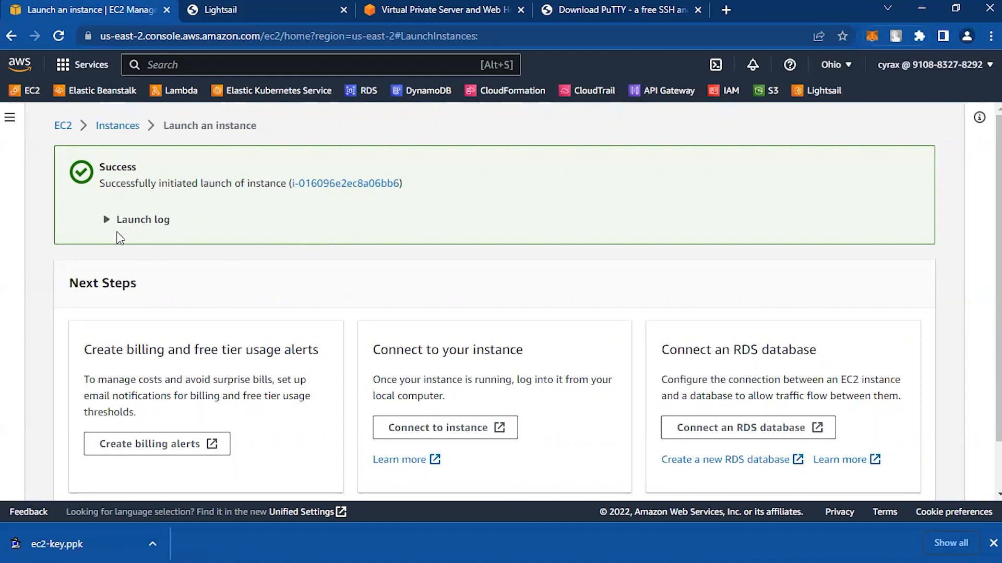
click(106, 220)
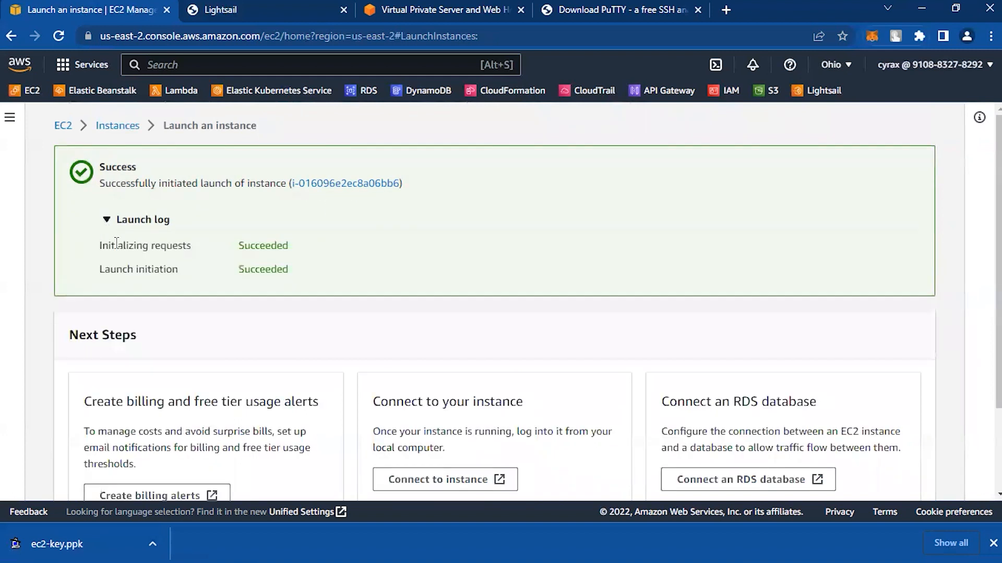
scroll(252, 313, down, 2)
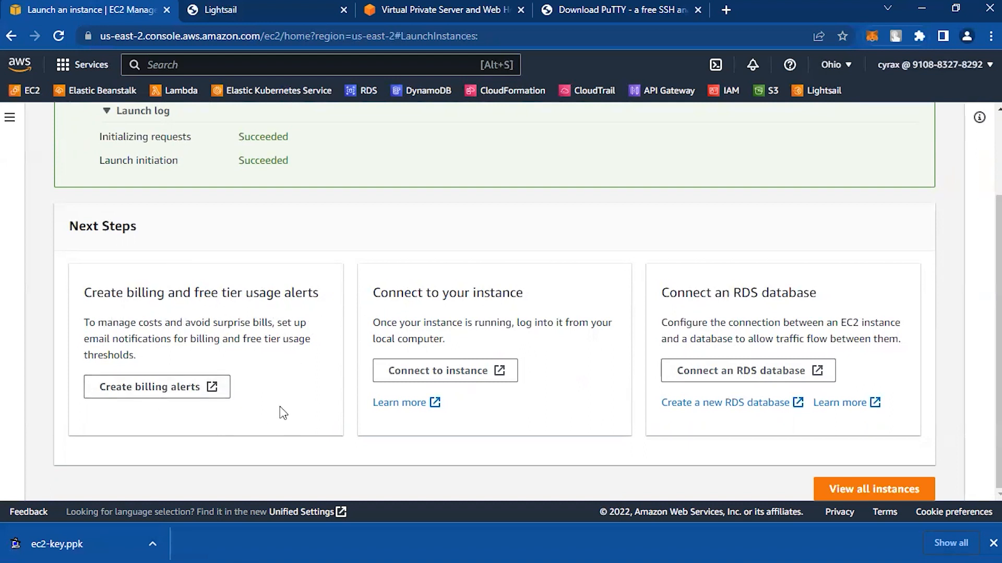
View all instances and examine skywalker-server's state, status check, availability zone, public IPv4 address, security group and key name
click(851, 492)
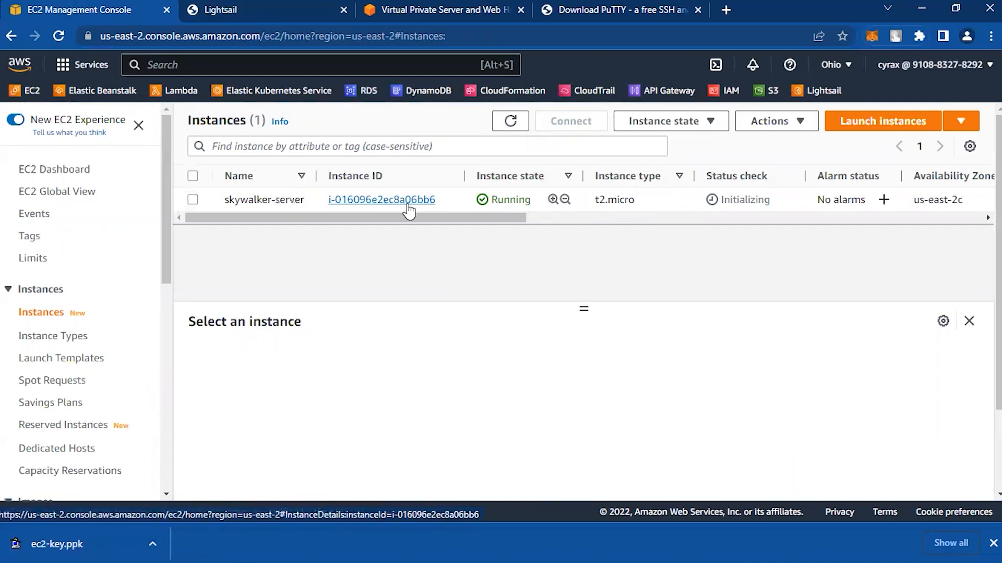
click(357, 200)
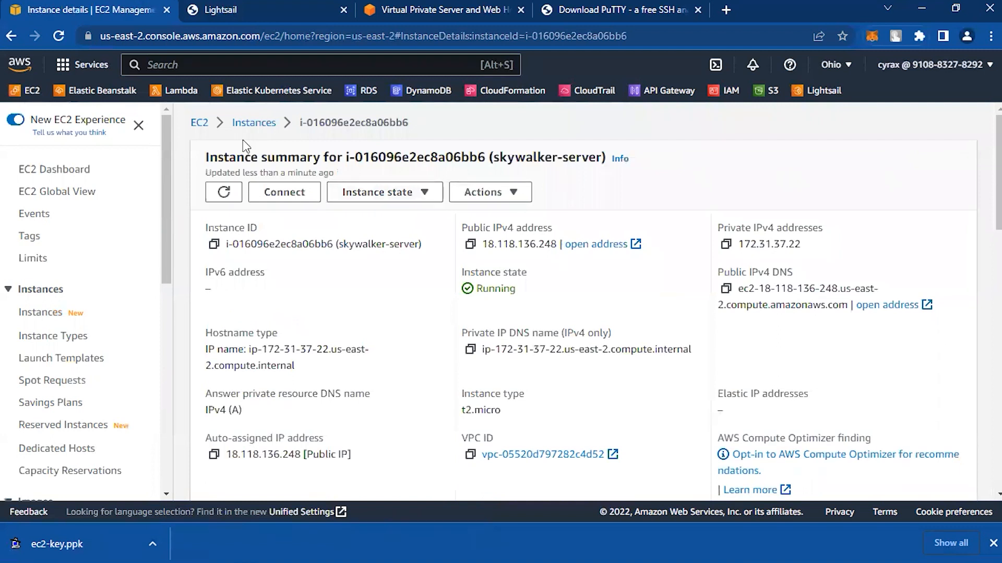
click(254, 124)
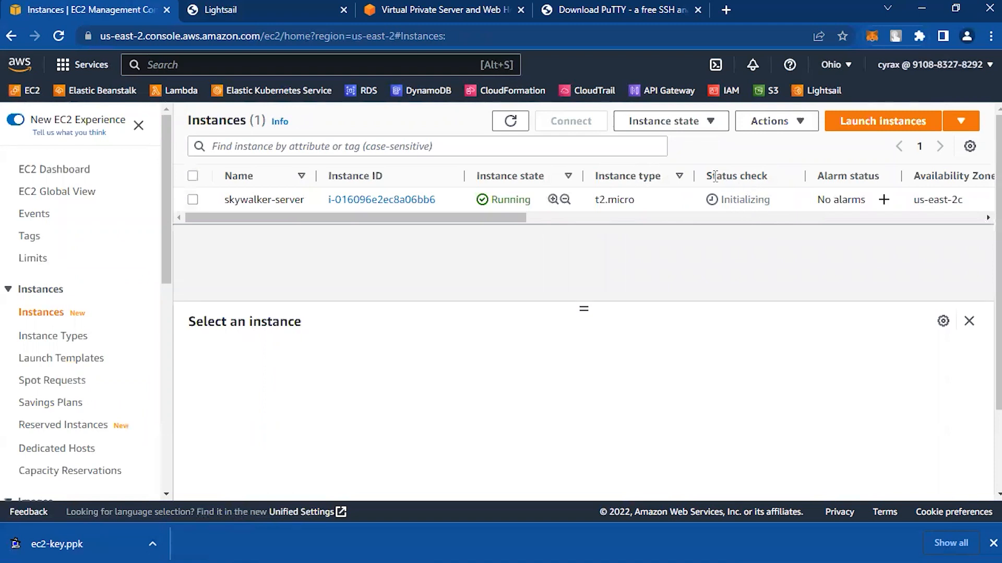
scroll(806, 209, right, 4)
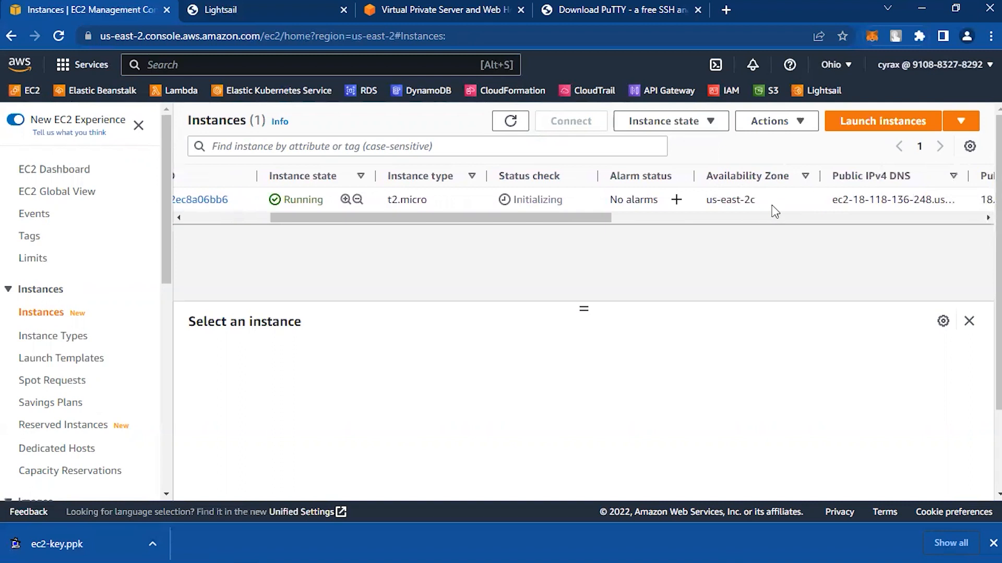
scroll(796, 202, right, 4)
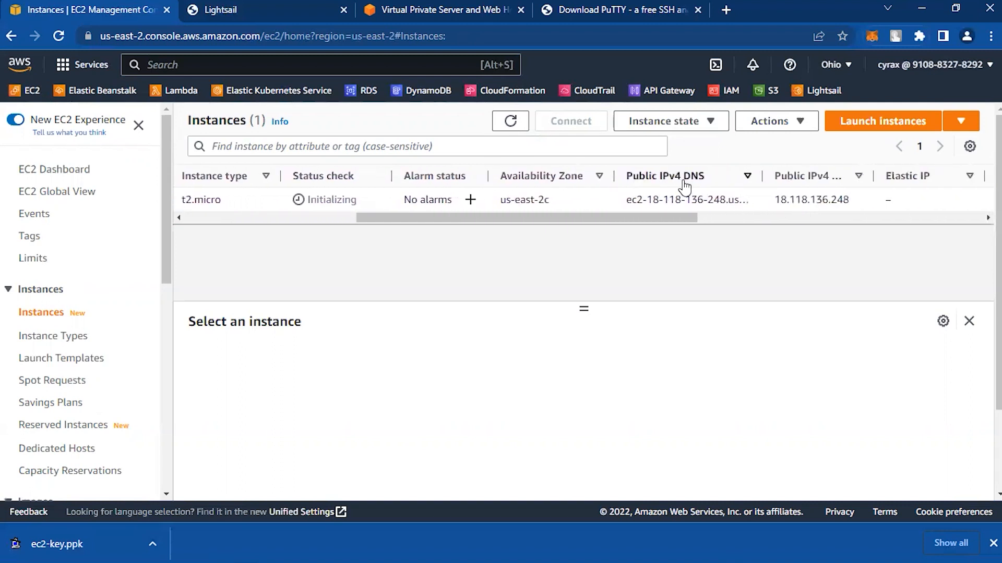
scroll(767, 197, right, 2)
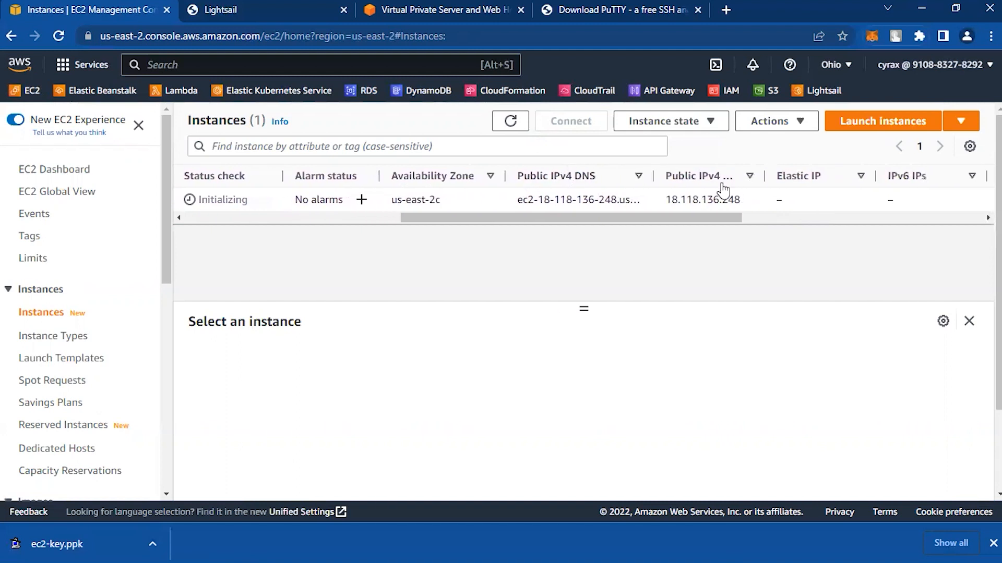
scroll(720, 201, right, 10)
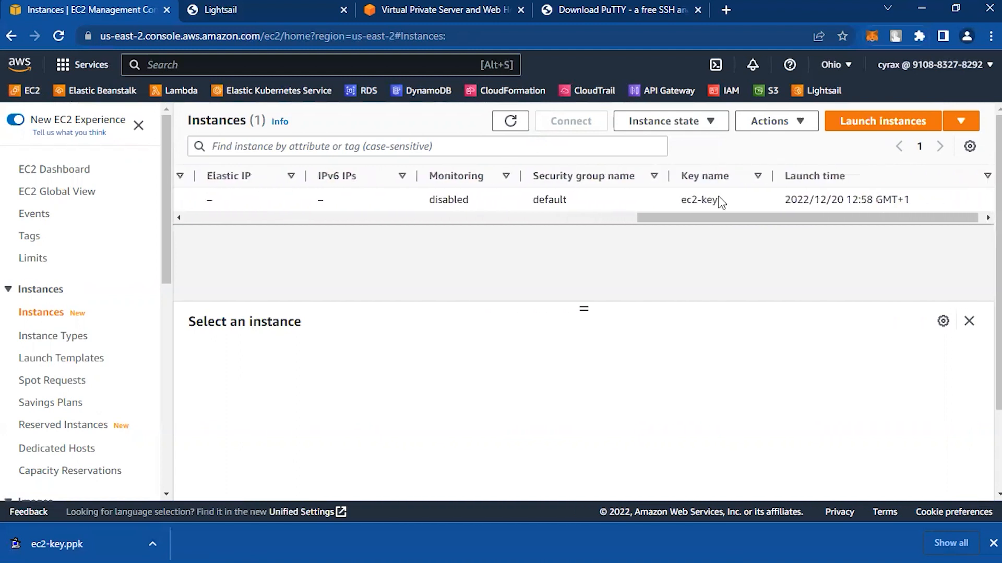
Return to skywalker-server's details page and examine its instance summary, platform, AMI and key pair information
drag(904, 218, 453, 218)
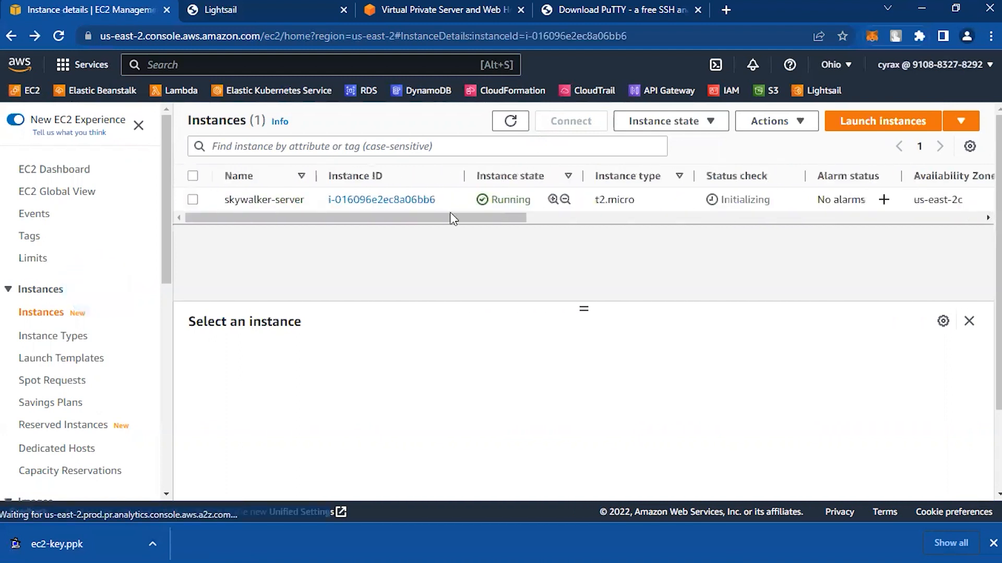
scroll(428, 366, down, 3)
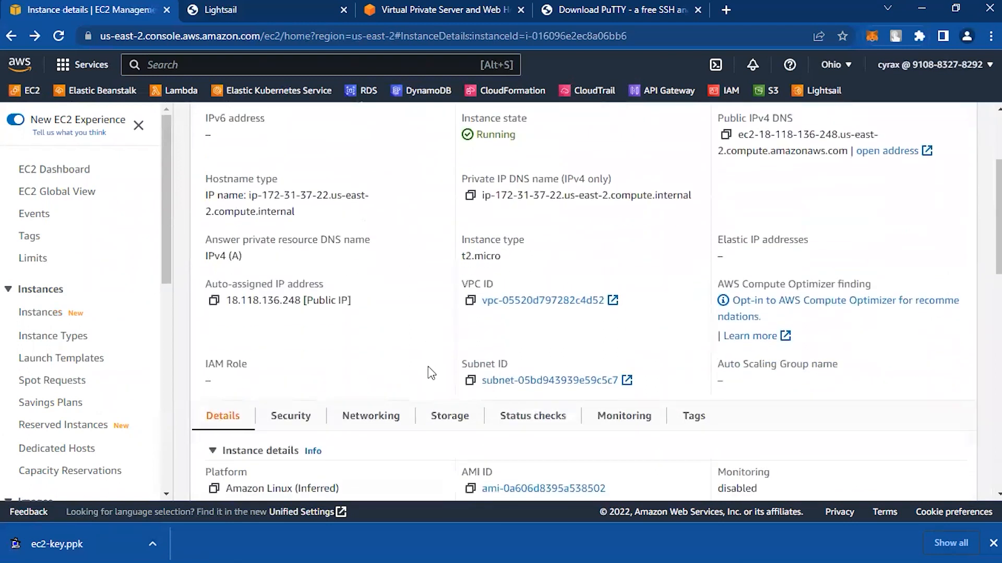
scroll(428, 367, up, 3)
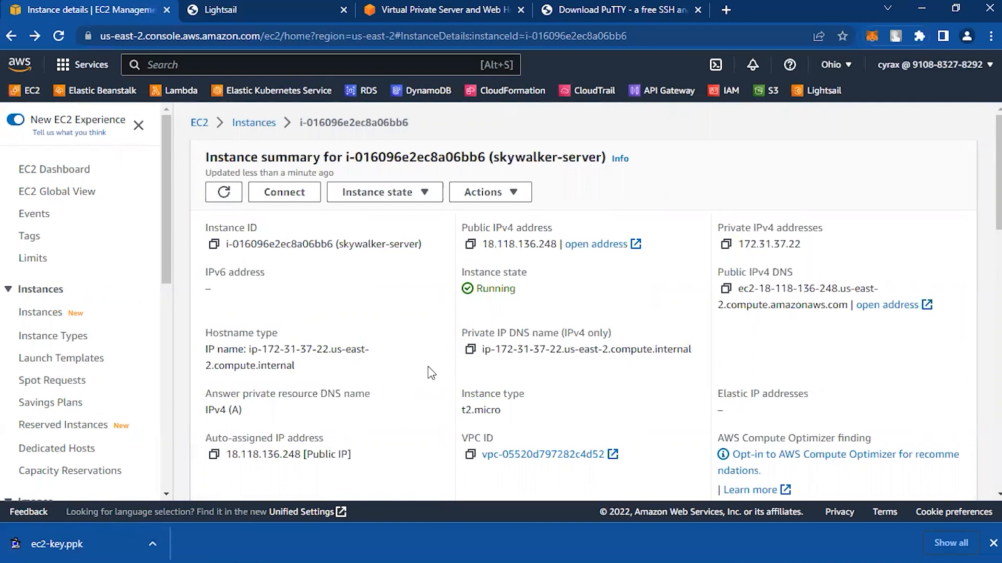
scroll(428, 367, down, 7)
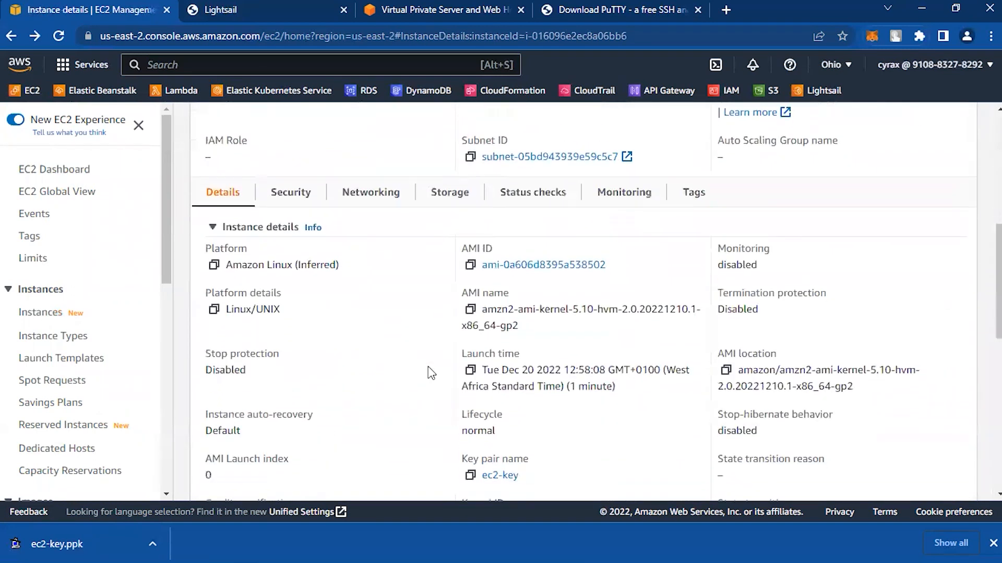
scroll(428, 366, down, 4)
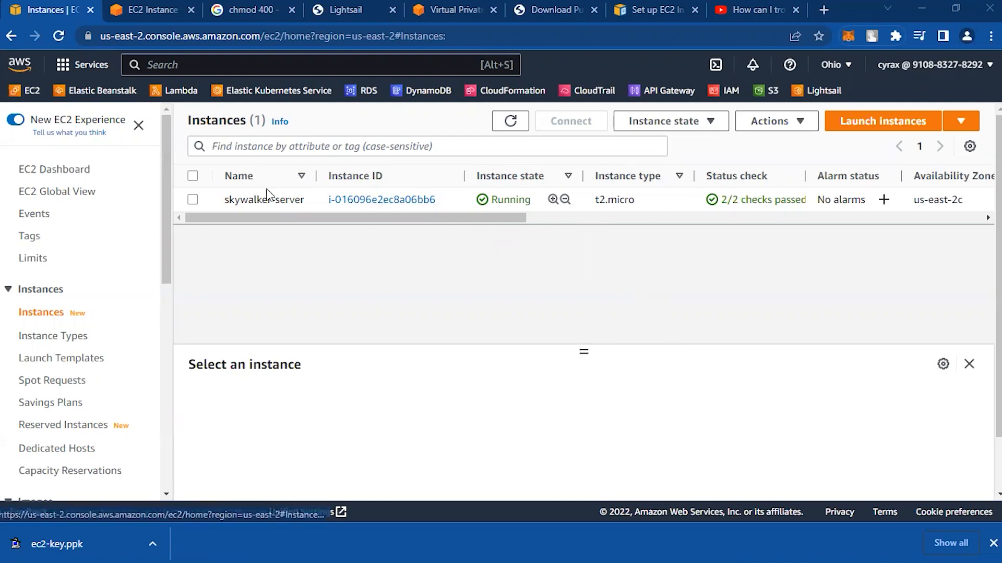
Select skywalker-server in the list of instances and look through its details
click(241, 199)
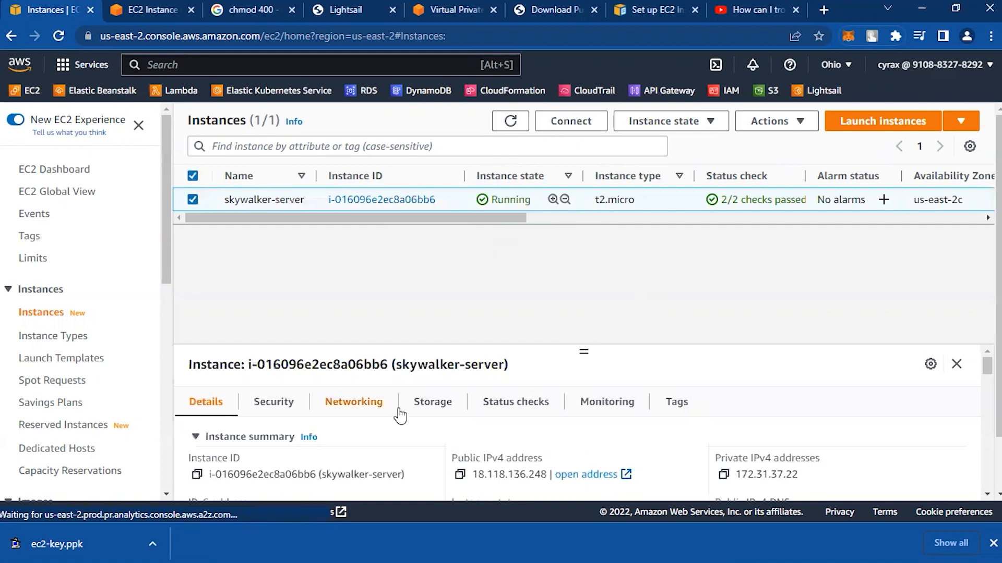
scroll(401, 415, down, 5)
scroll(401, 412, up, 5)
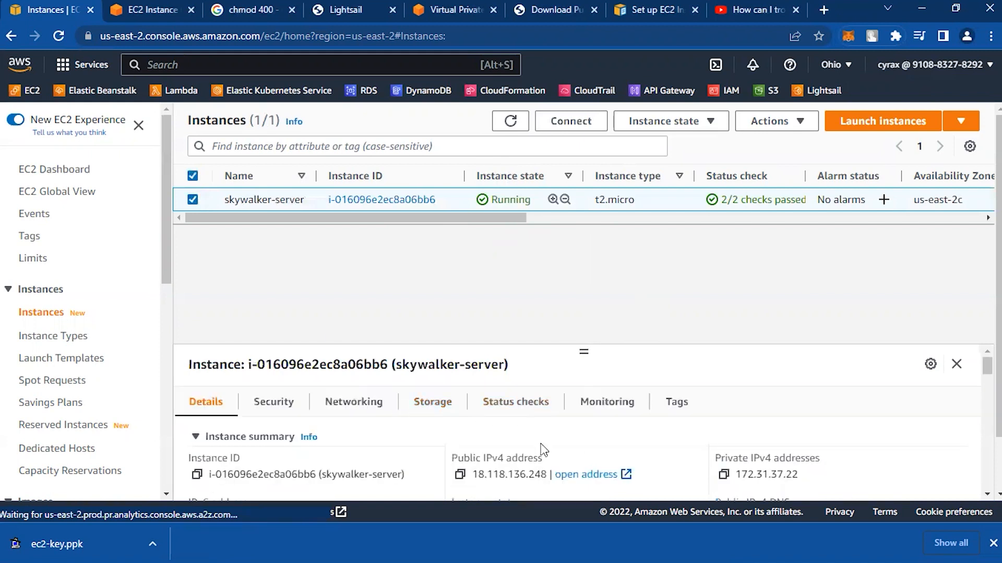